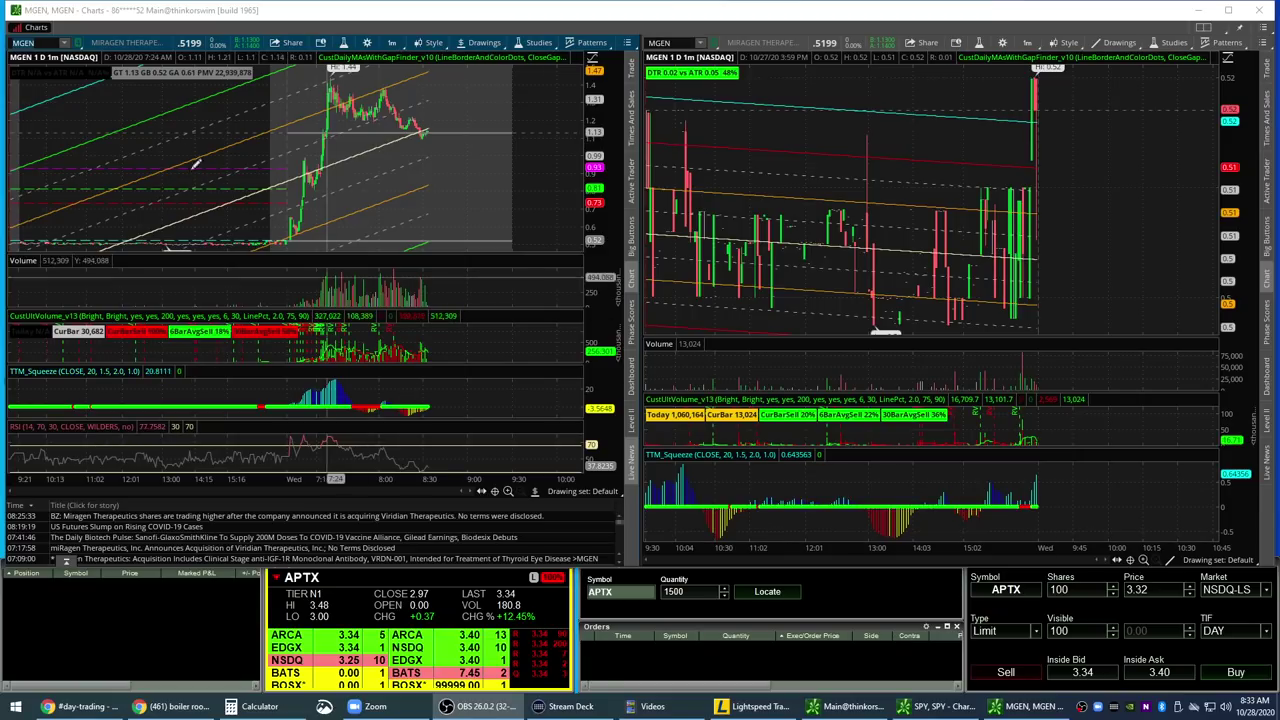
Maximize the MGEN one-minute chart and enlarge its price pane with the live news hidden
click(35, 43)
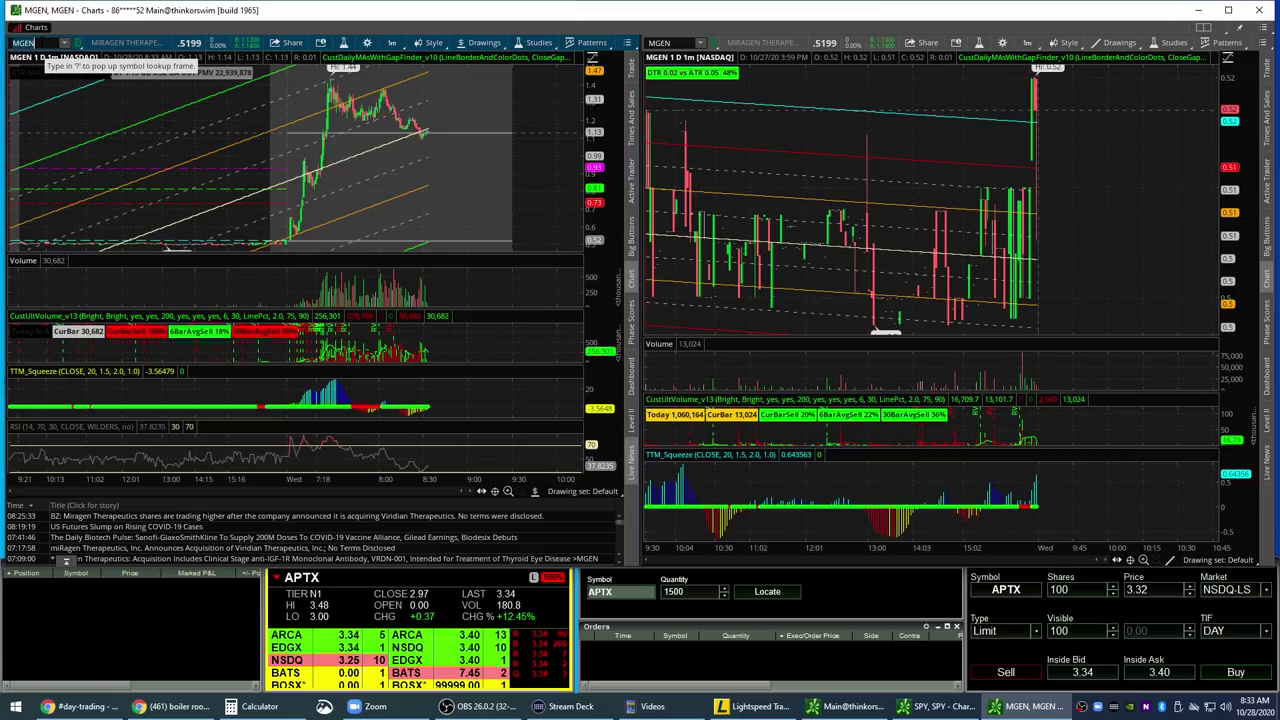
click(615, 46)
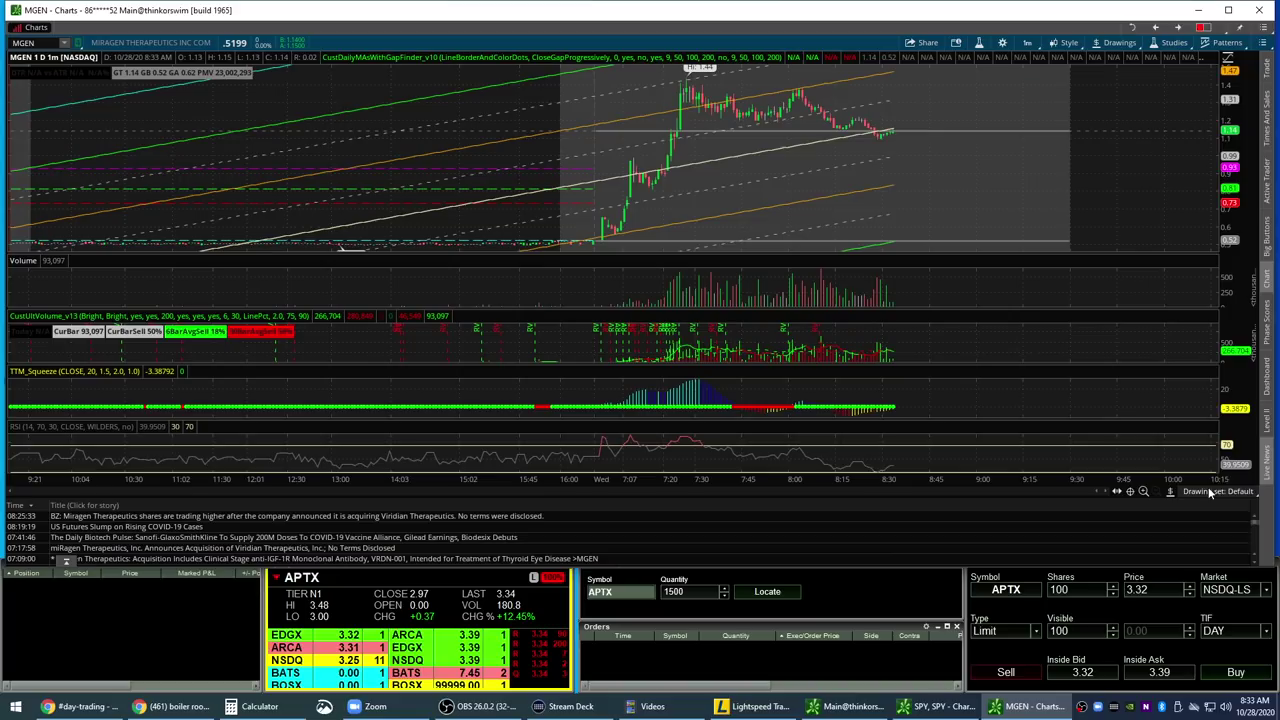
click(1268, 462)
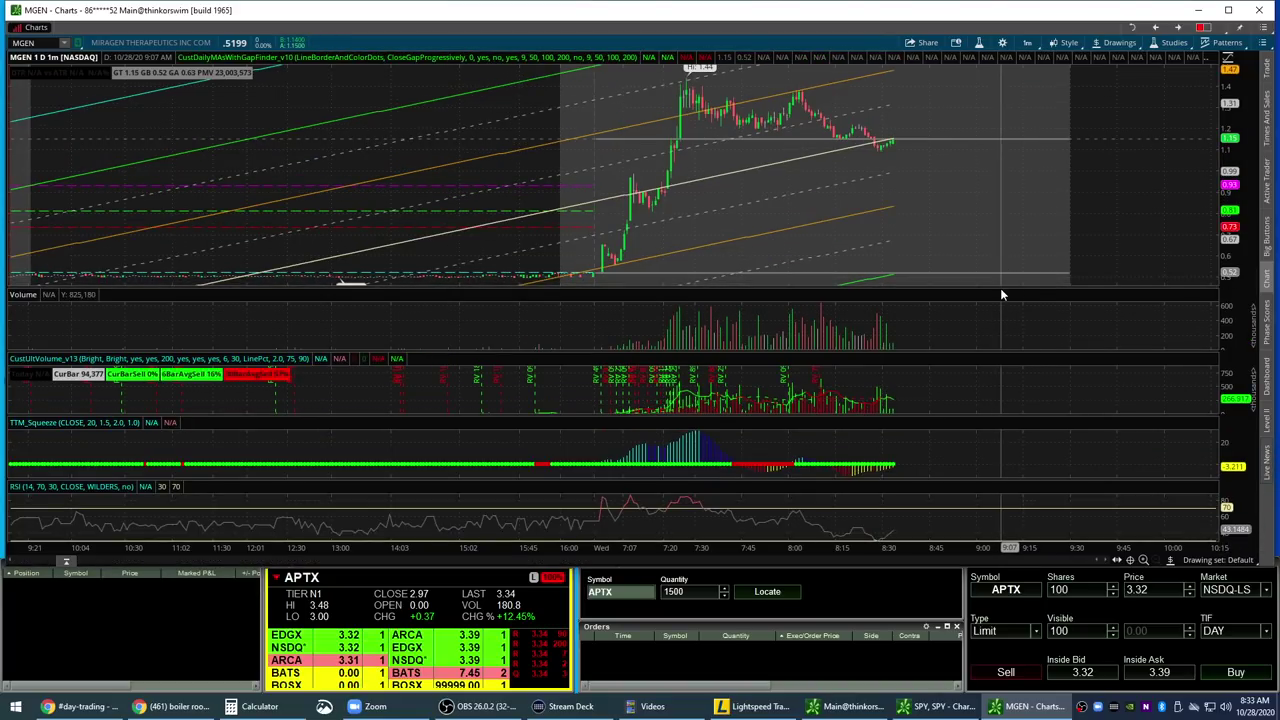
drag(1005, 273, 1000, 310)
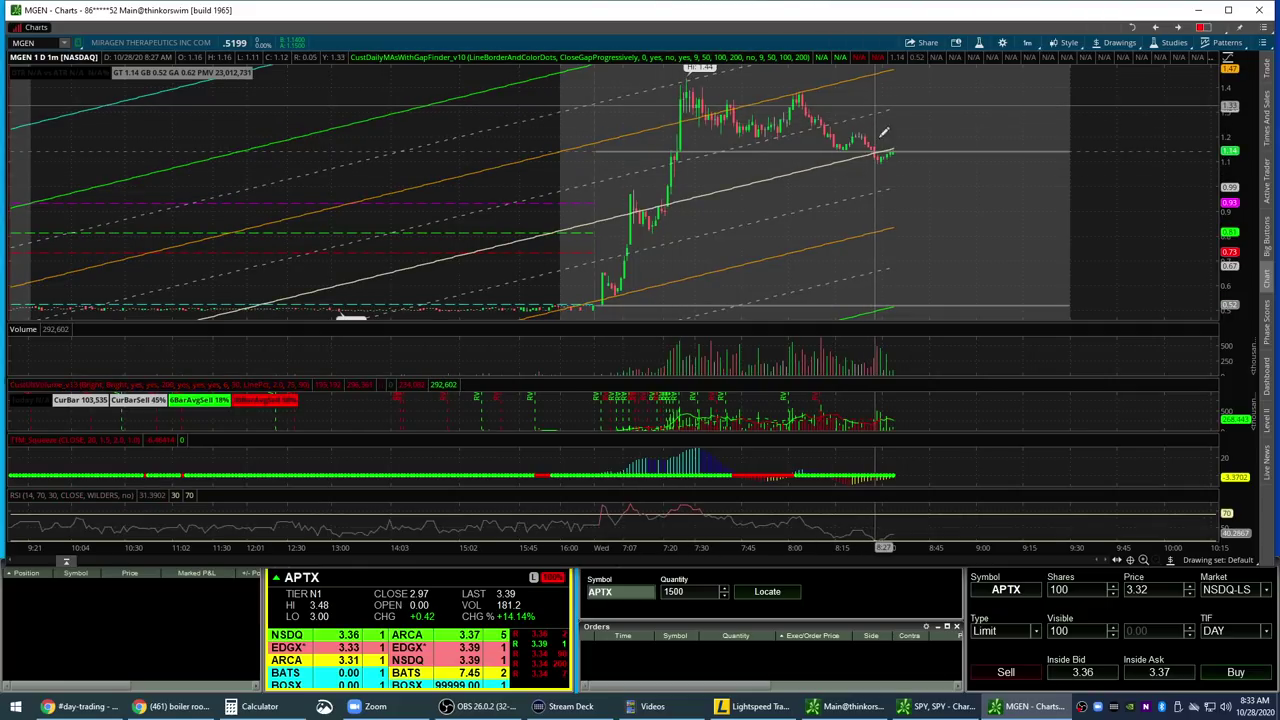
Show the live news under the MGEN chart, expand the headline list for reading, and restore the larger price pane
click(1267, 460)
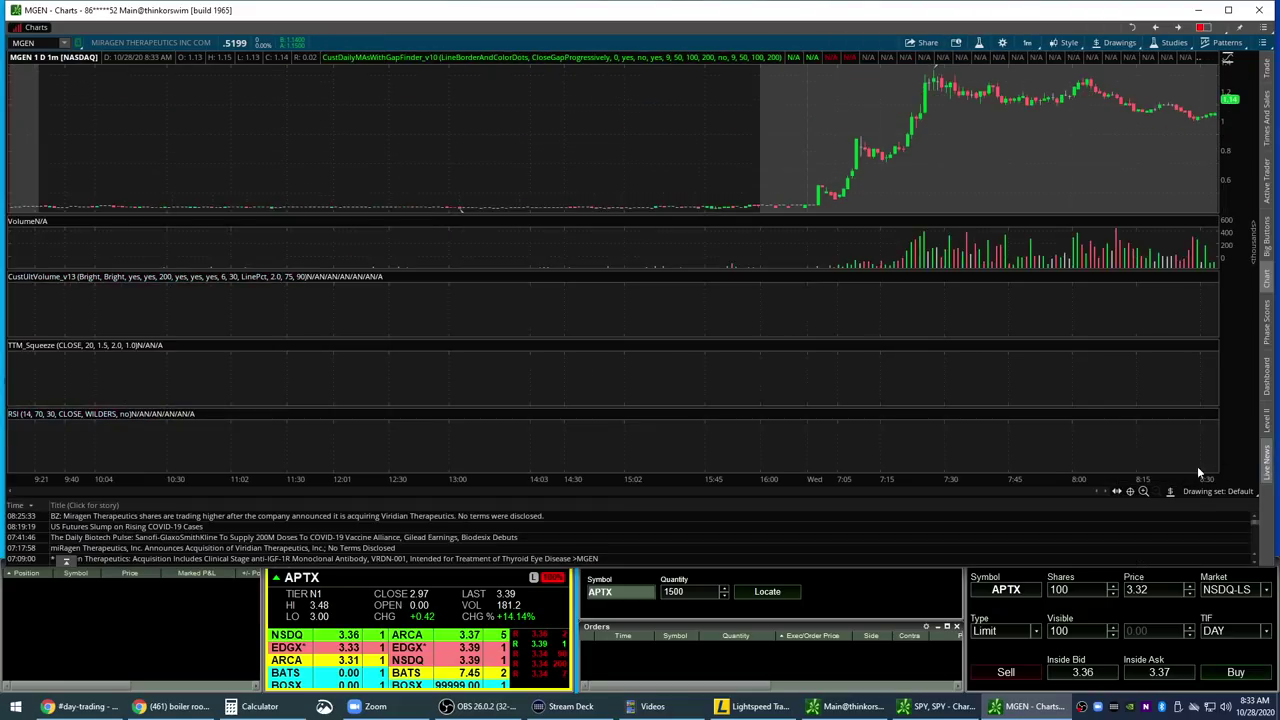
drag(406, 497, 250, 395)
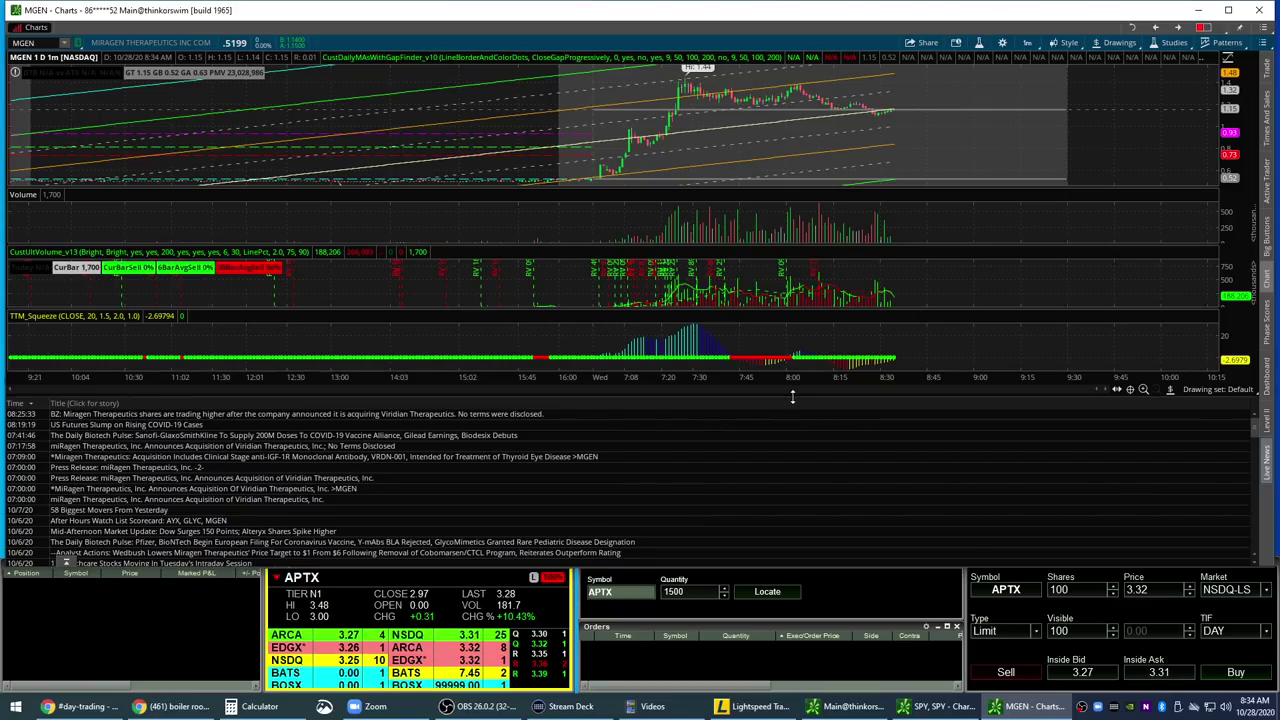
drag(792, 393, 792, 495)
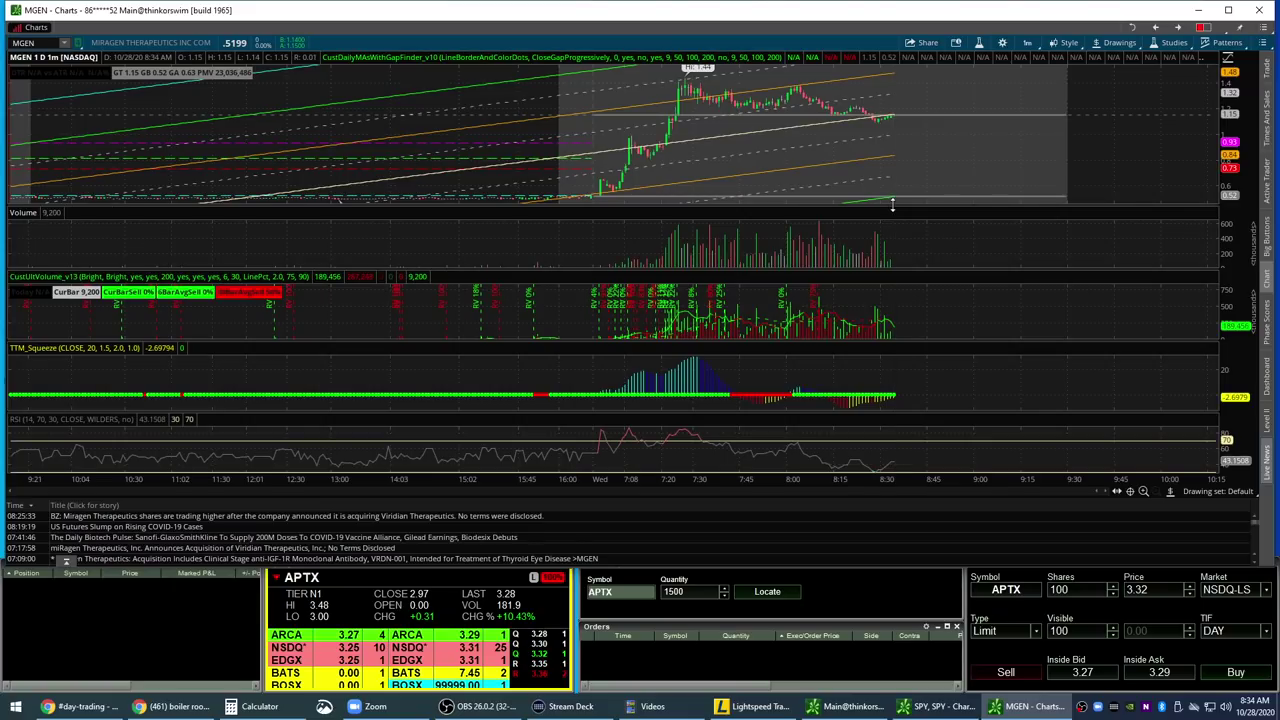
drag(892, 205, 892, 253)
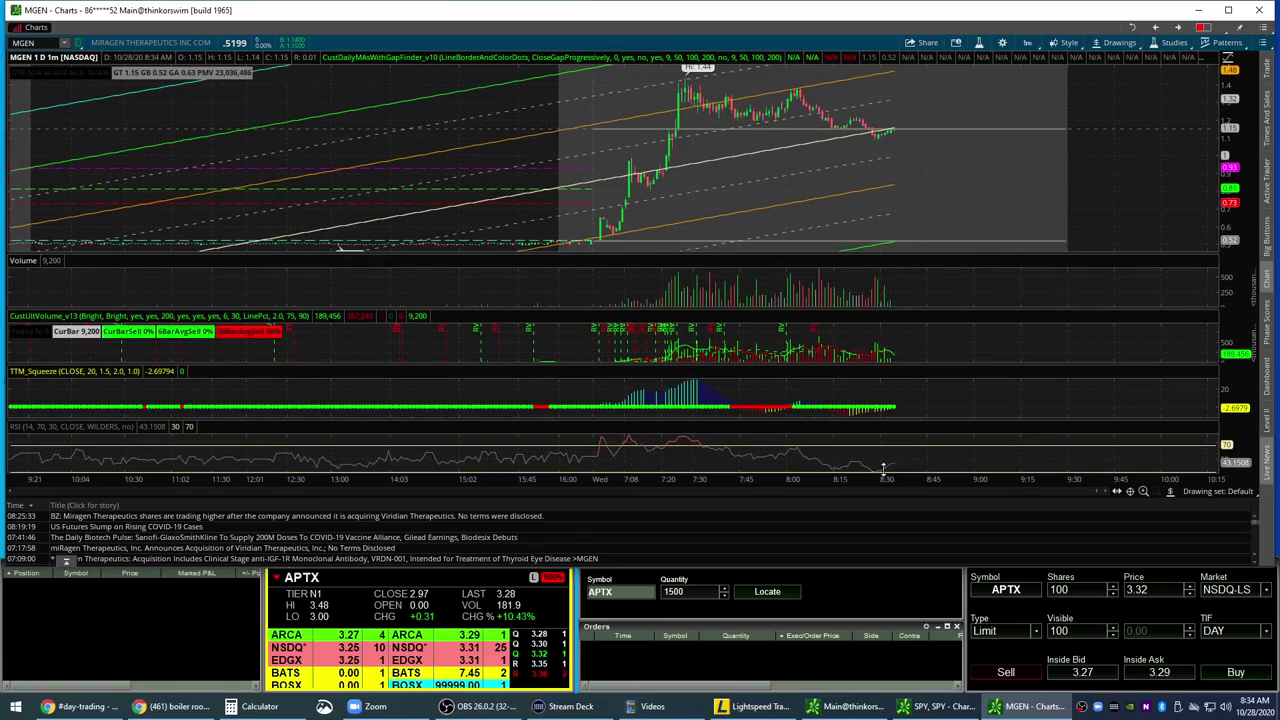
View MGEN on the 180 D : 4h time frame and return the chart to 1 D : 1m
click(1027, 43)
click(991, 175)
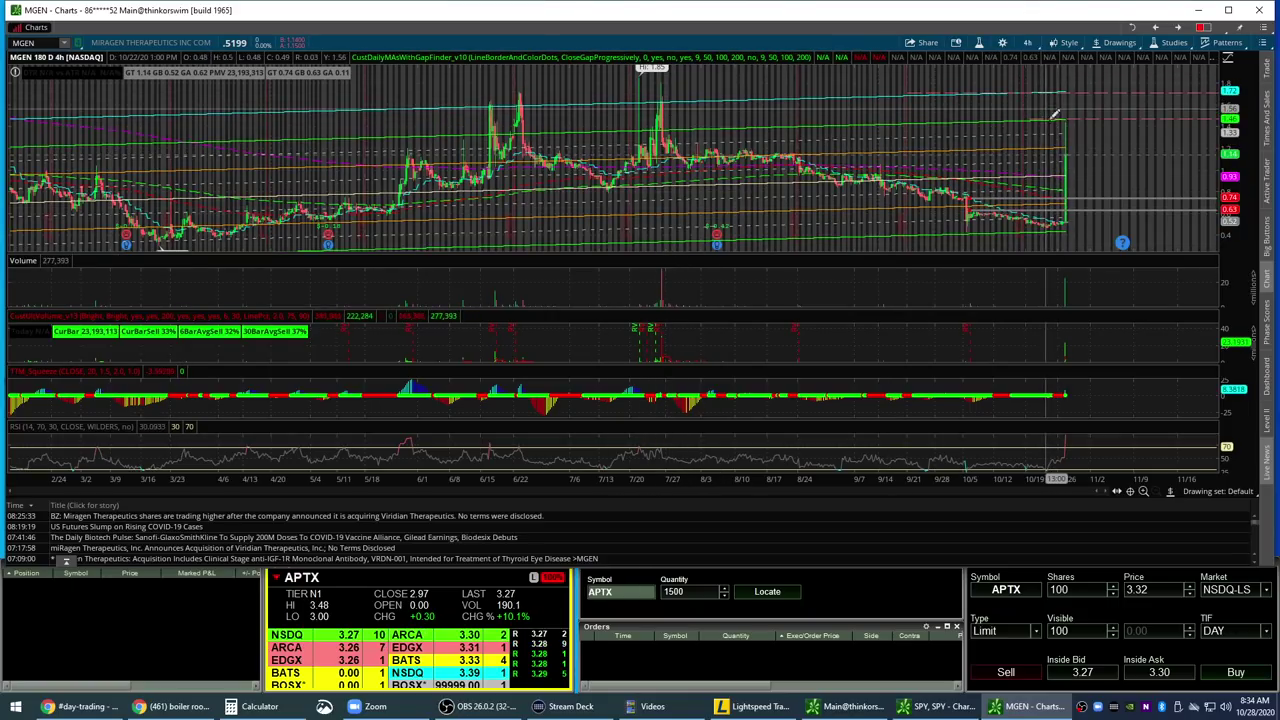
click(1027, 43)
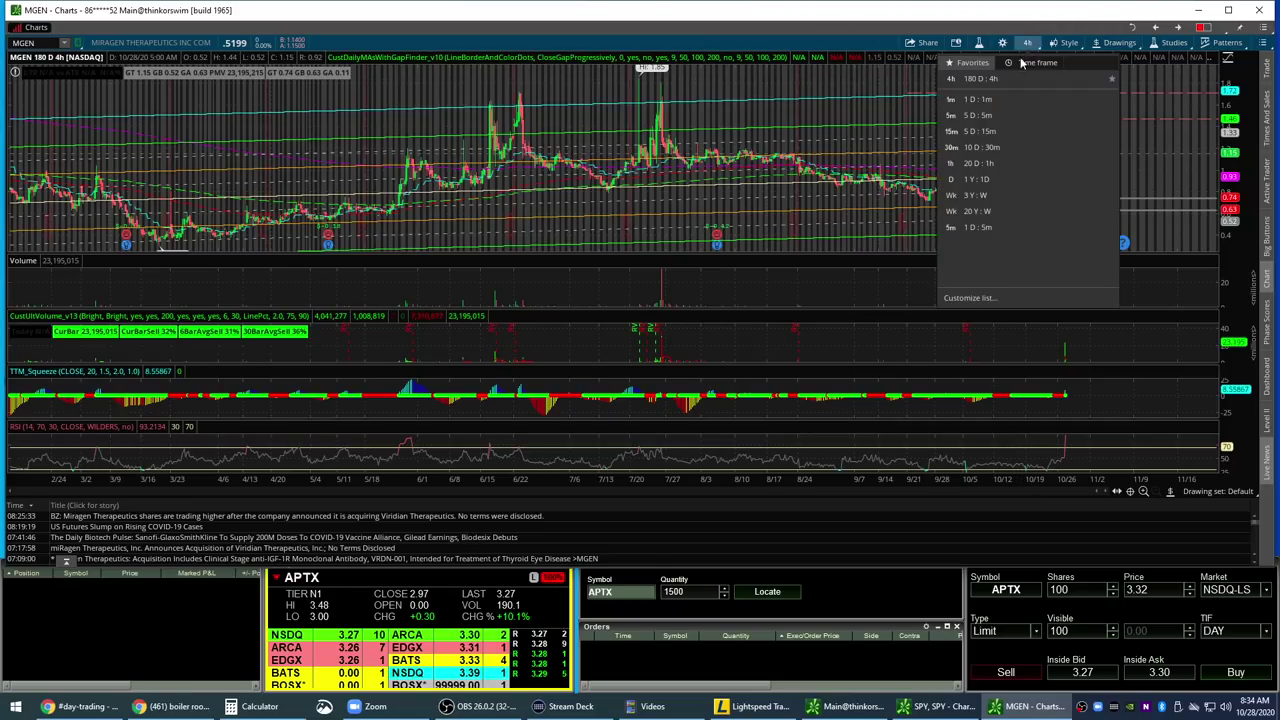
click(978, 99)
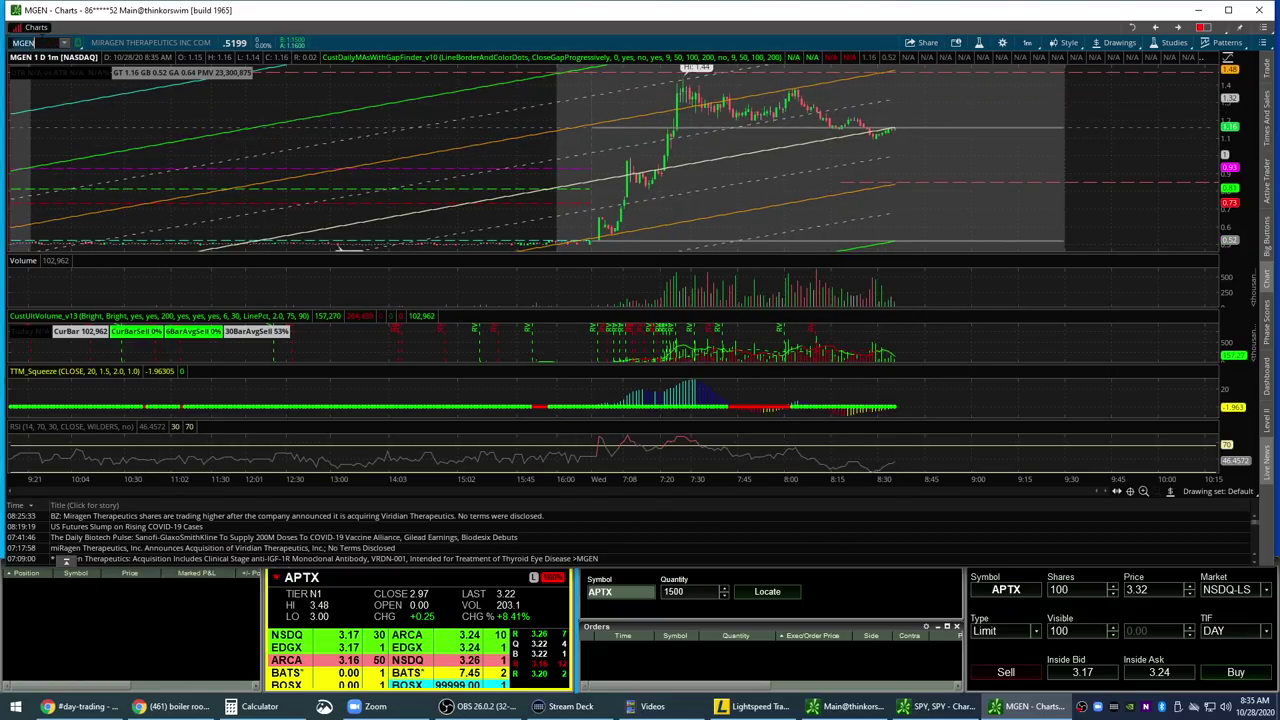
Load the SCKT chart and resize the layout to show more news headlines and a taller price pane
text(SCKT)
key(Return)
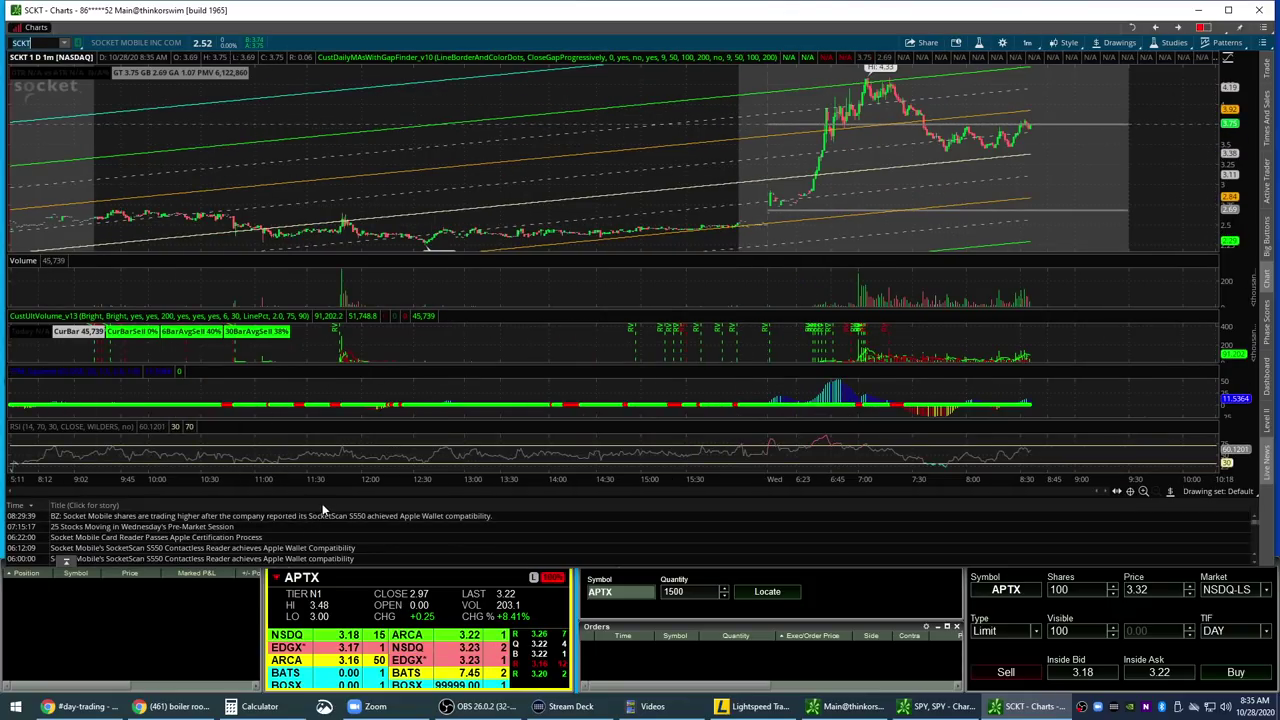
drag(327, 497, 323, 410)
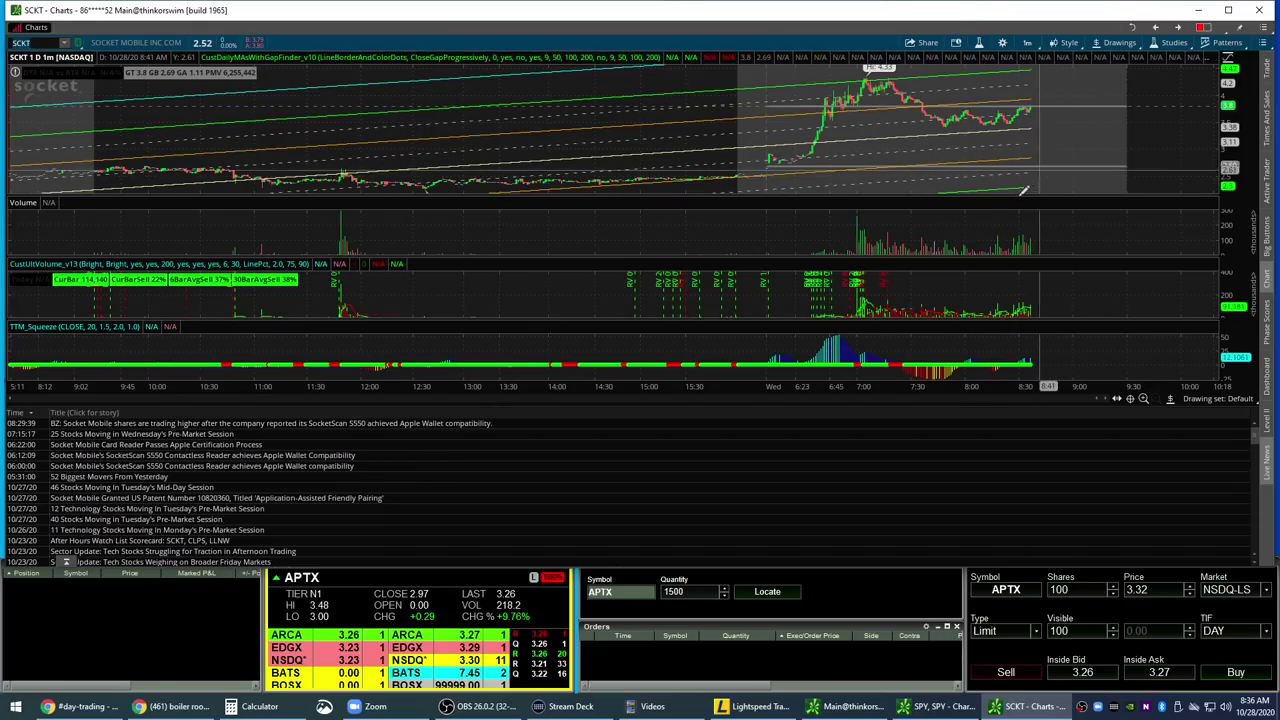
drag(998, 197, 998, 217)
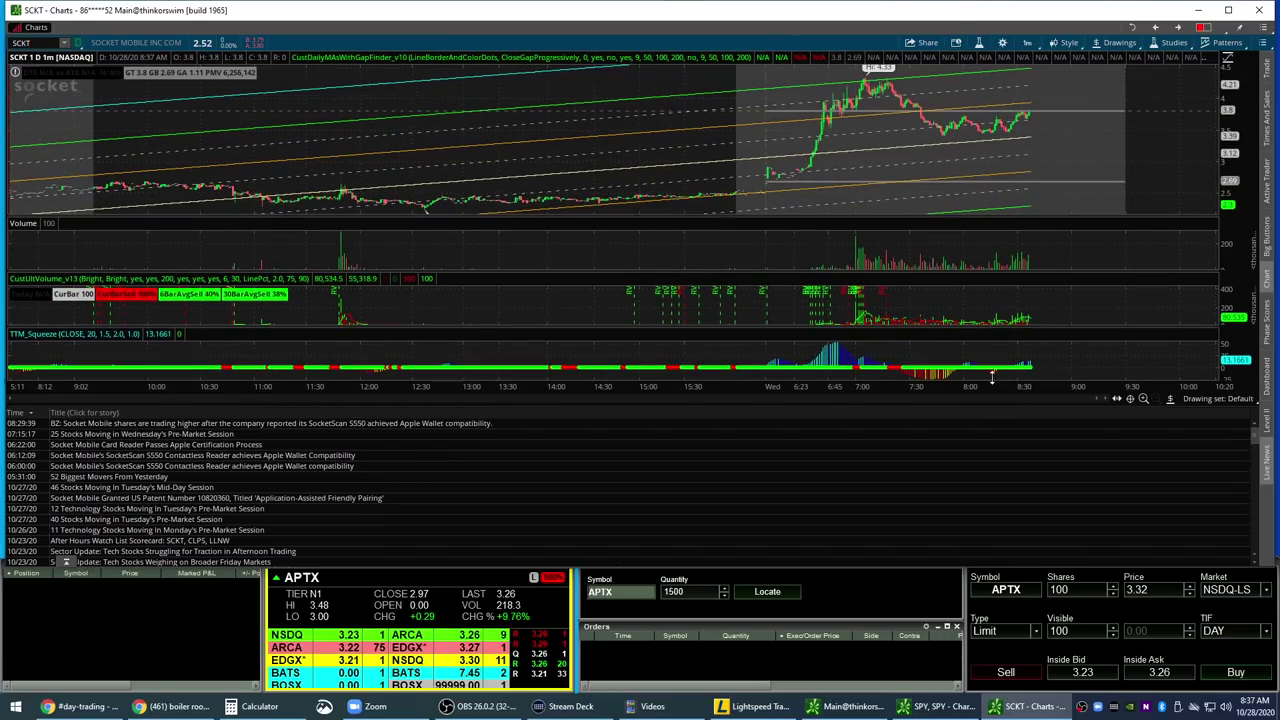
View SCKT on the 180 D : 4h time frame and return the chart to 1 D : 1m
click(1030, 44)
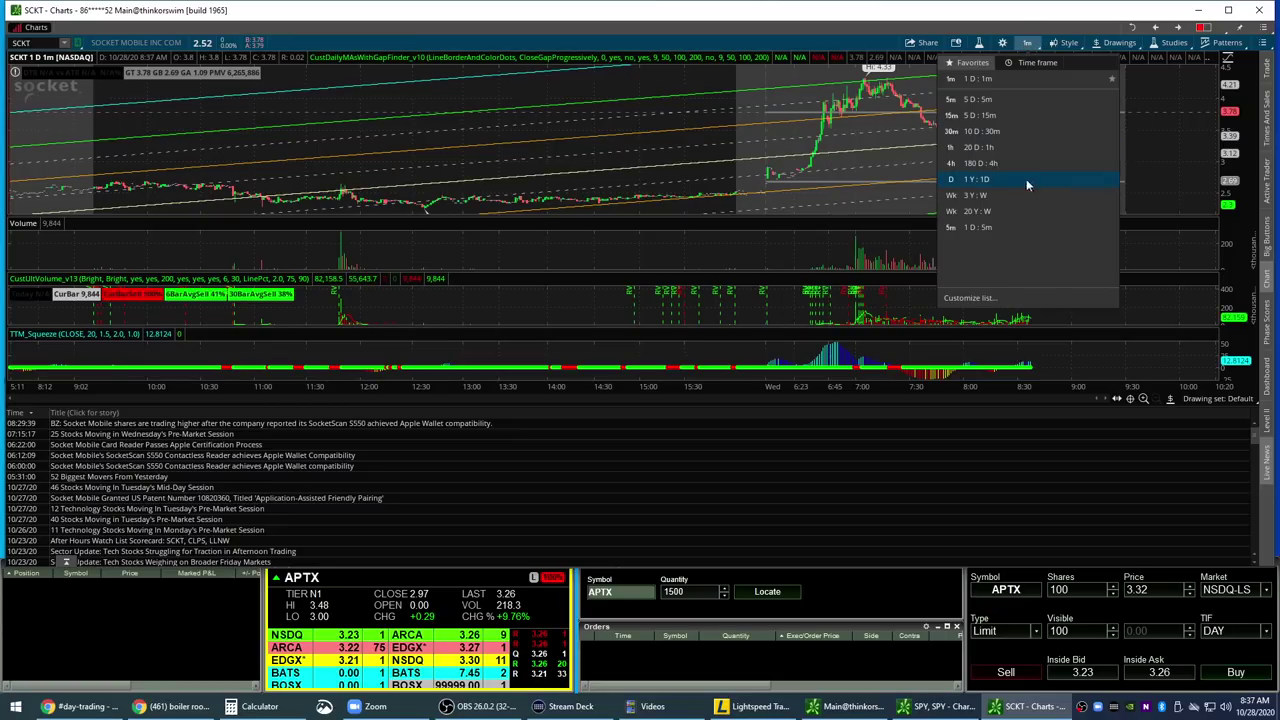
click(994, 168)
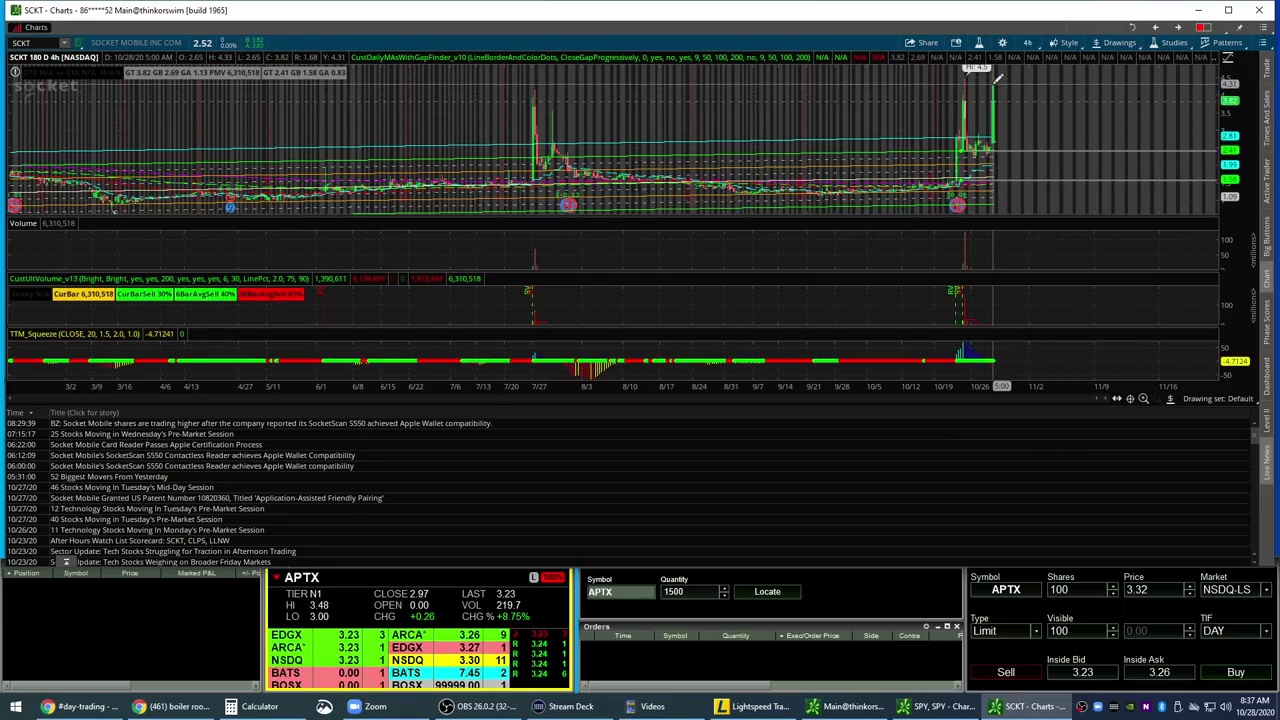
click(1027, 43)
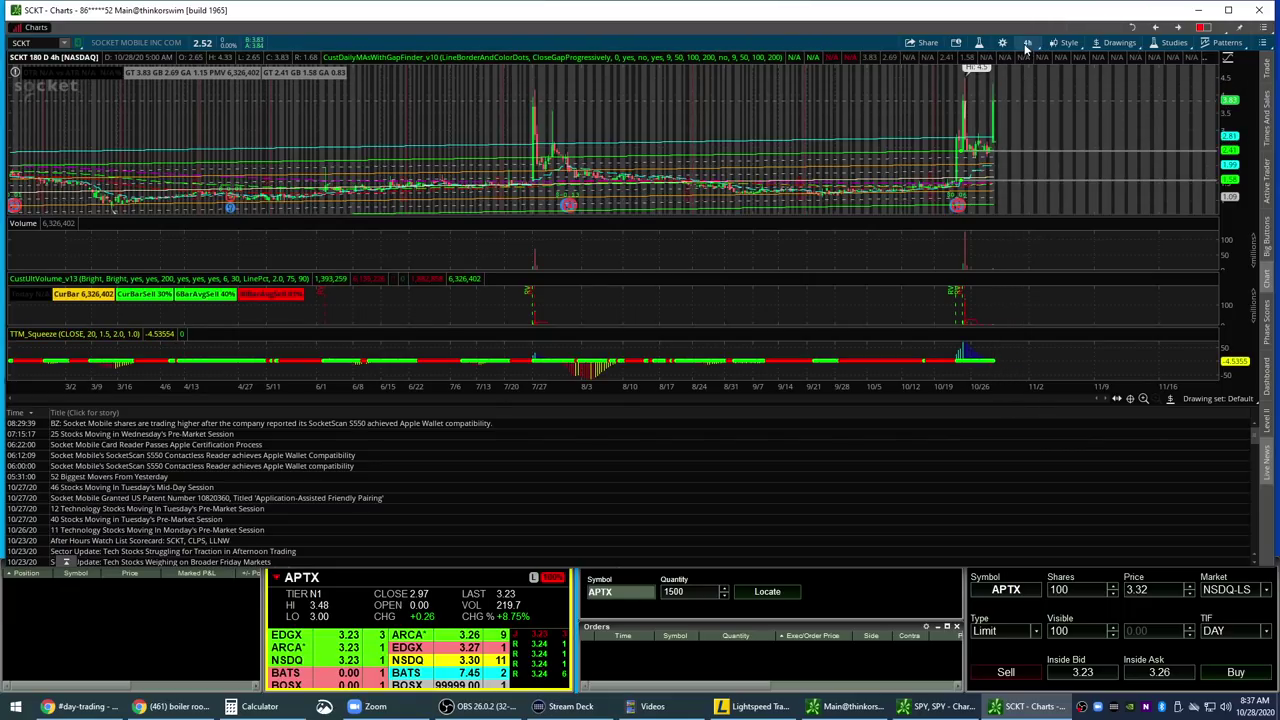
click(975, 78)
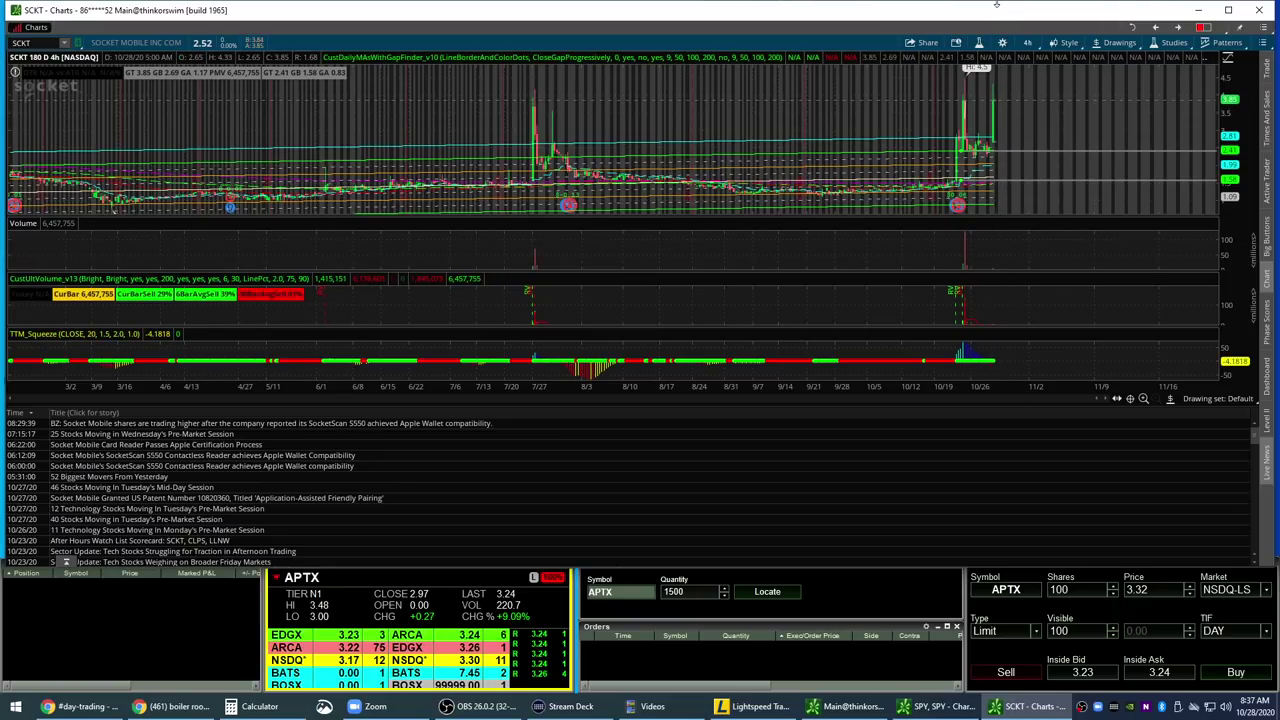
click(1030, 47)
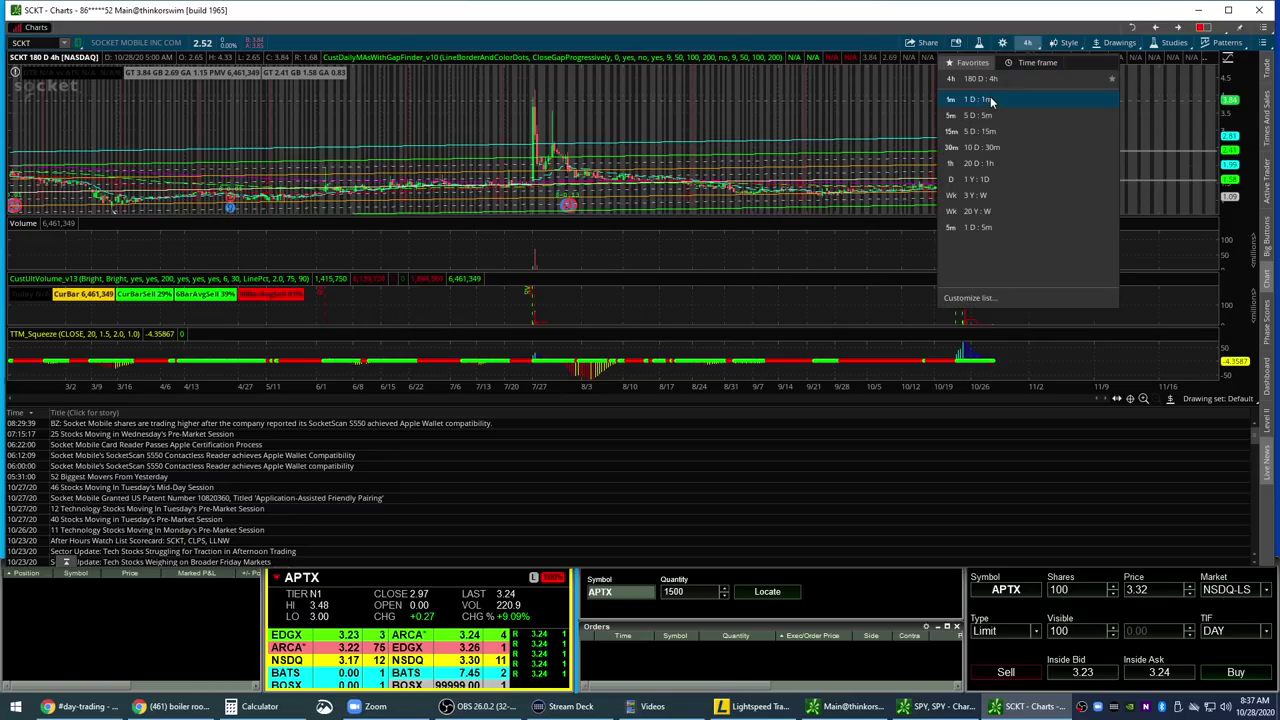
click(992, 91)
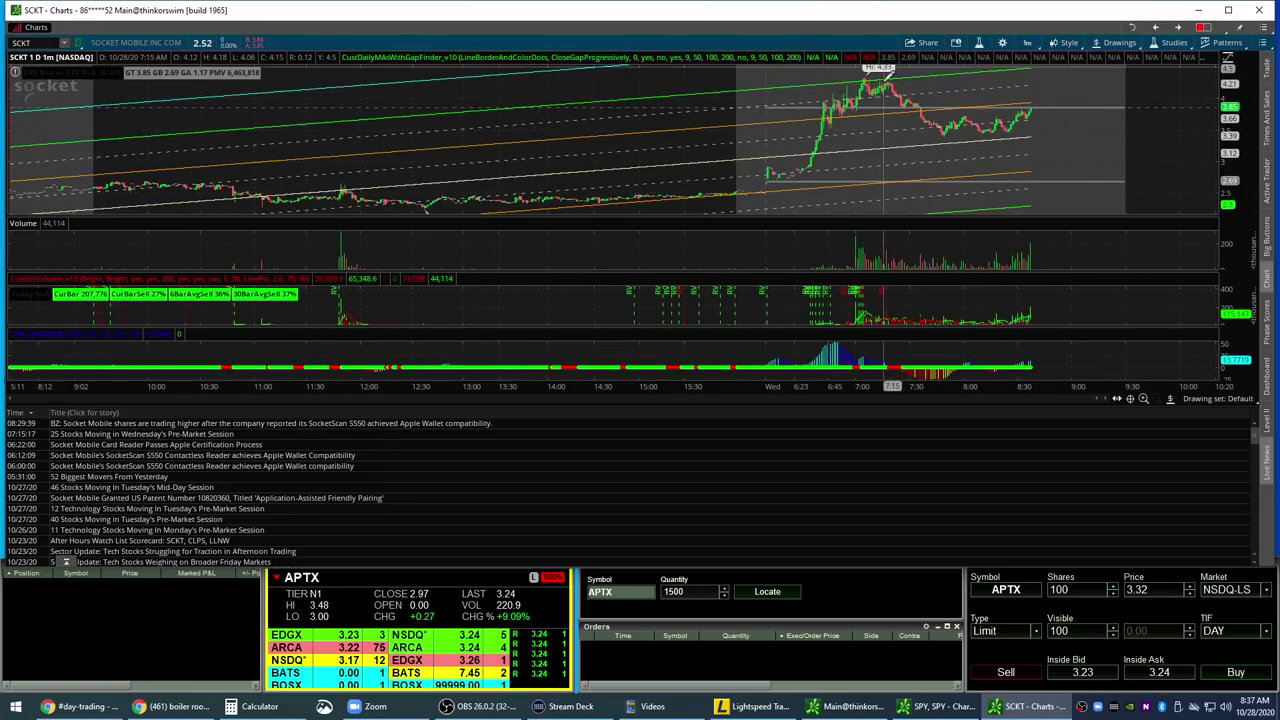
Examine SCKT's price history on the 180 D : 4h and 1 Y : 1D time frames
click(1025, 46)
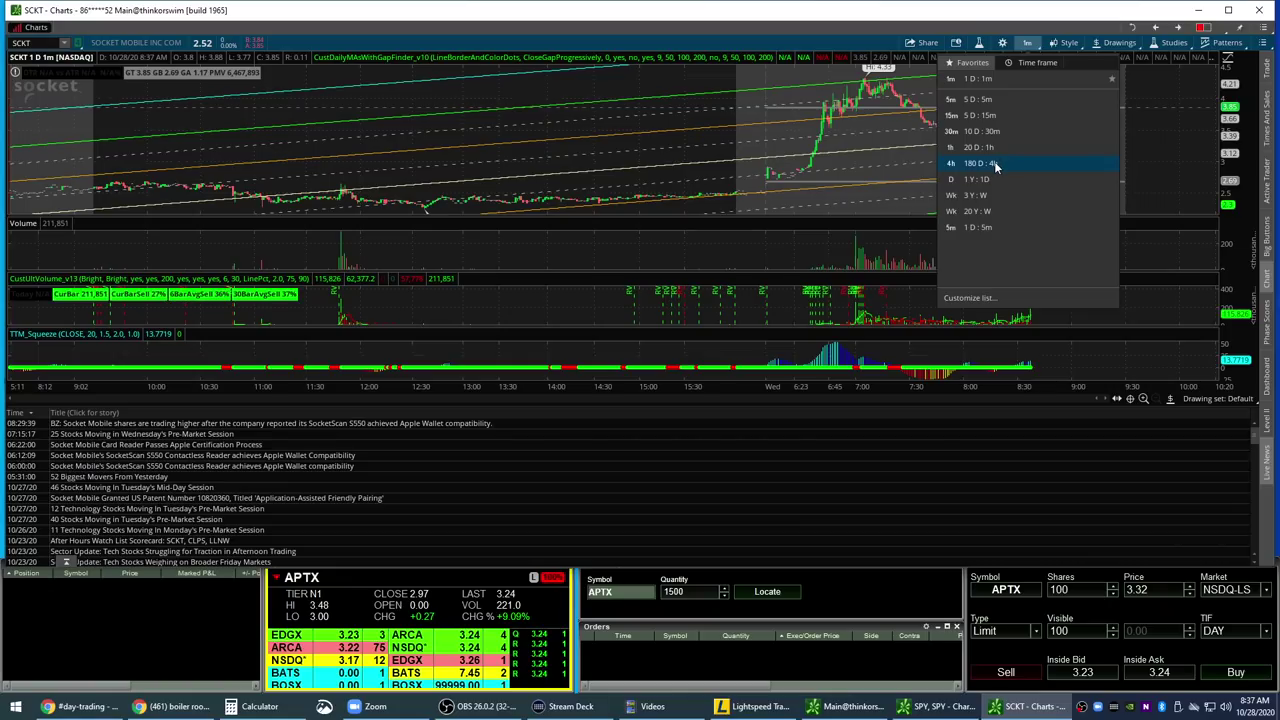
click(994, 162)
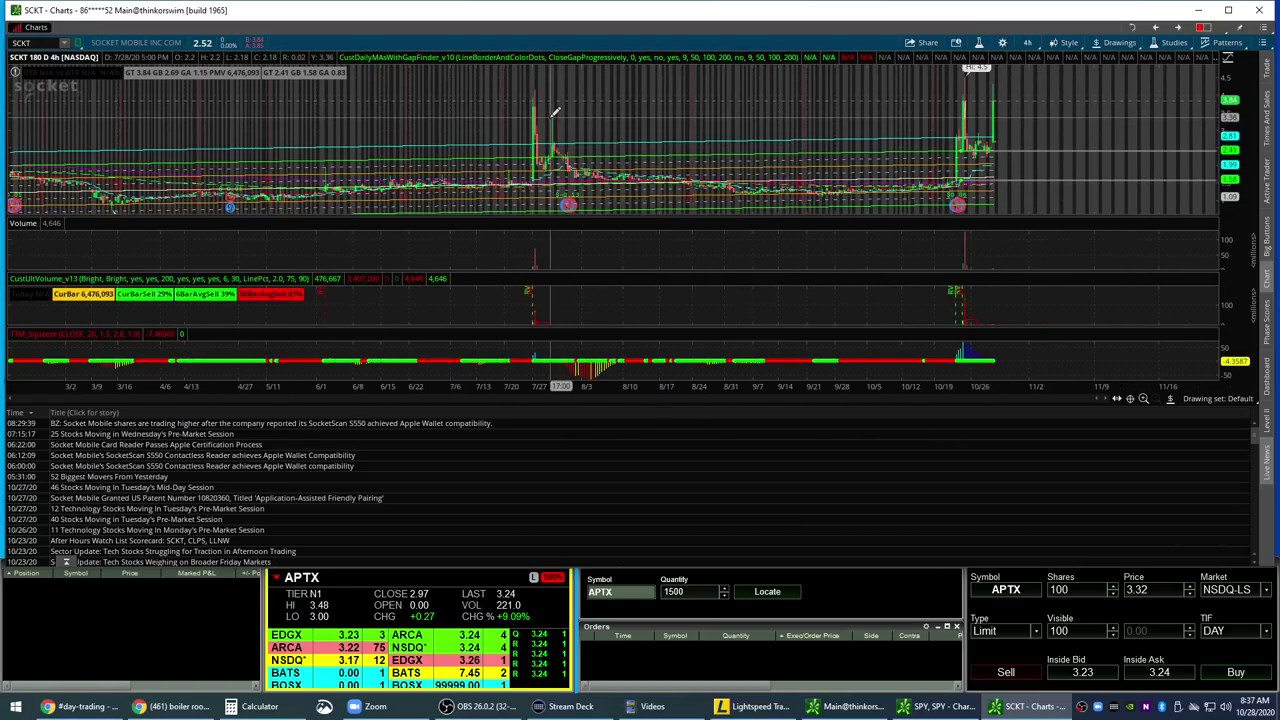
click(1027, 46)
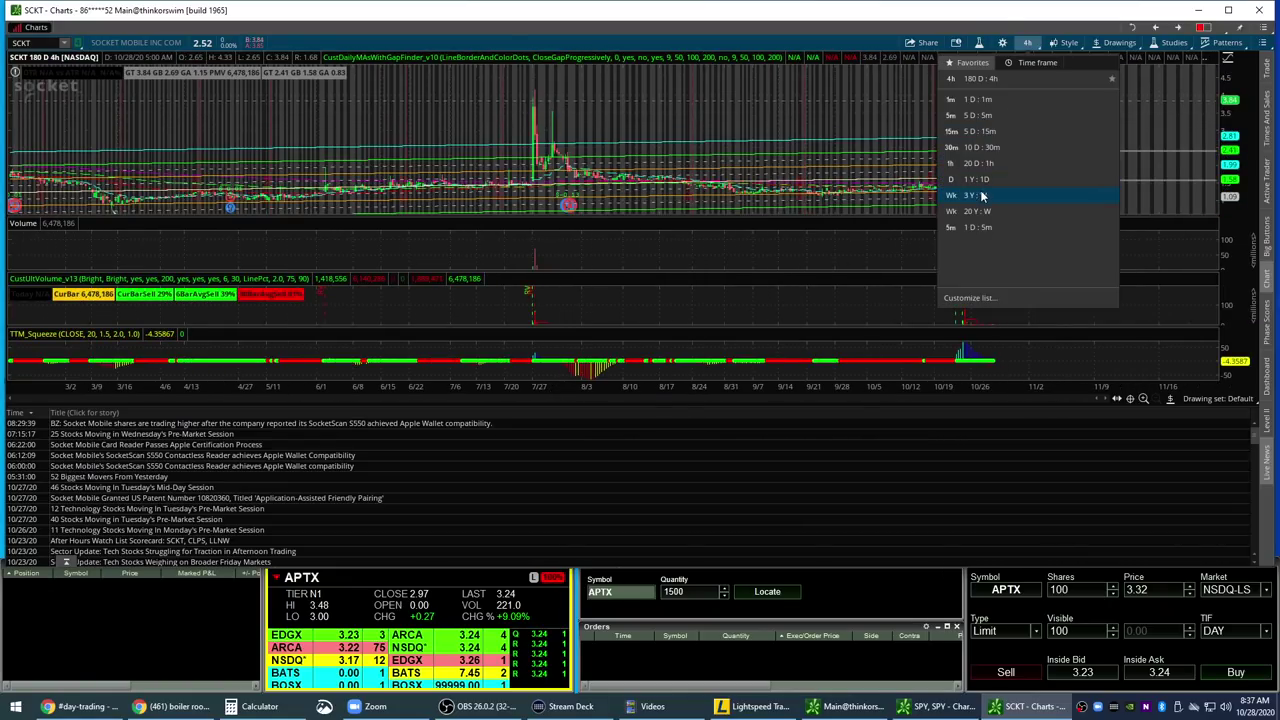
click(986, 180)
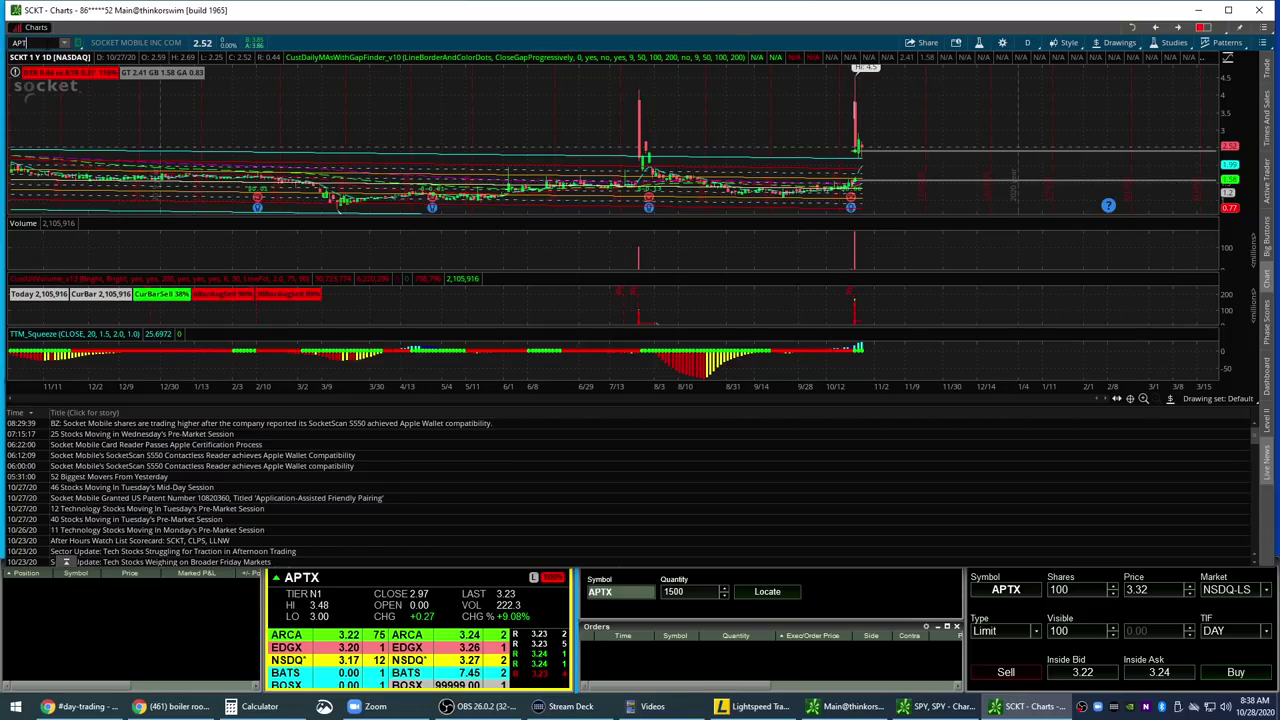
Bring up the daily charts and news of APTX and MGEN in turn
text(X)
key(Return)
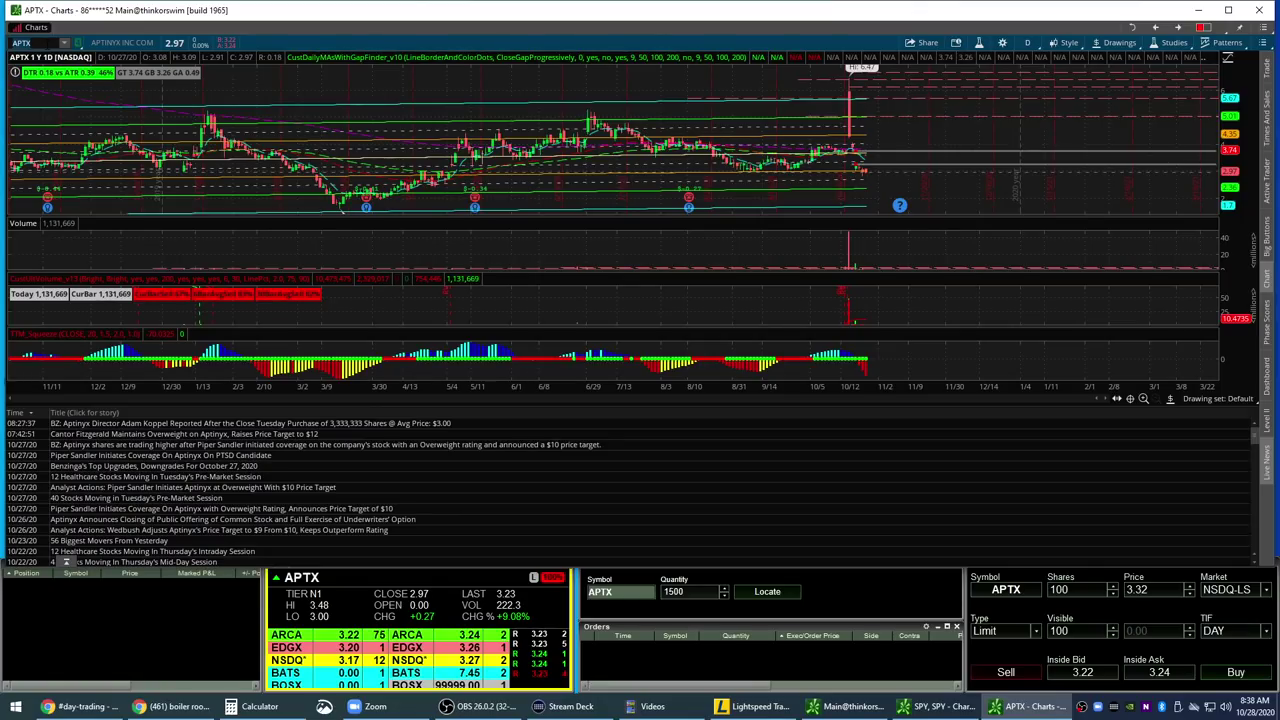
text(MGEN)
key(Return)
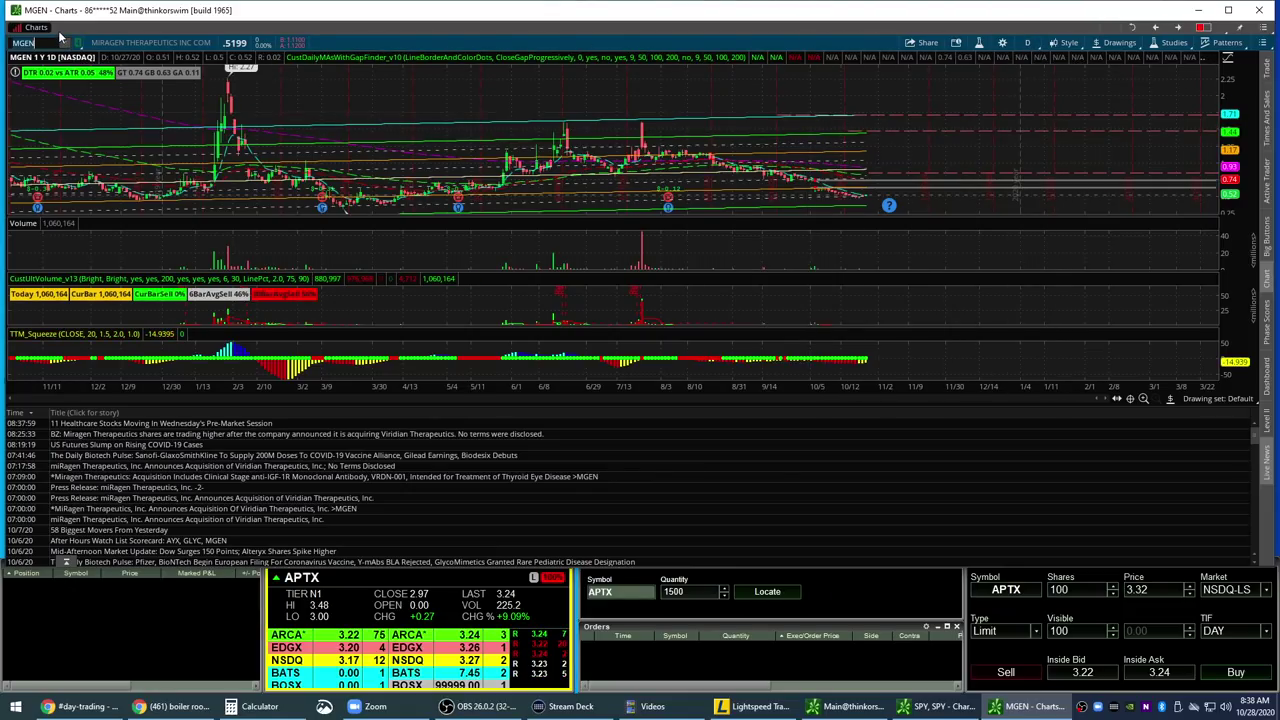
Load SCKT again and set its chart to the 1 D : 1m time frame
text(CKT)
key(Return)
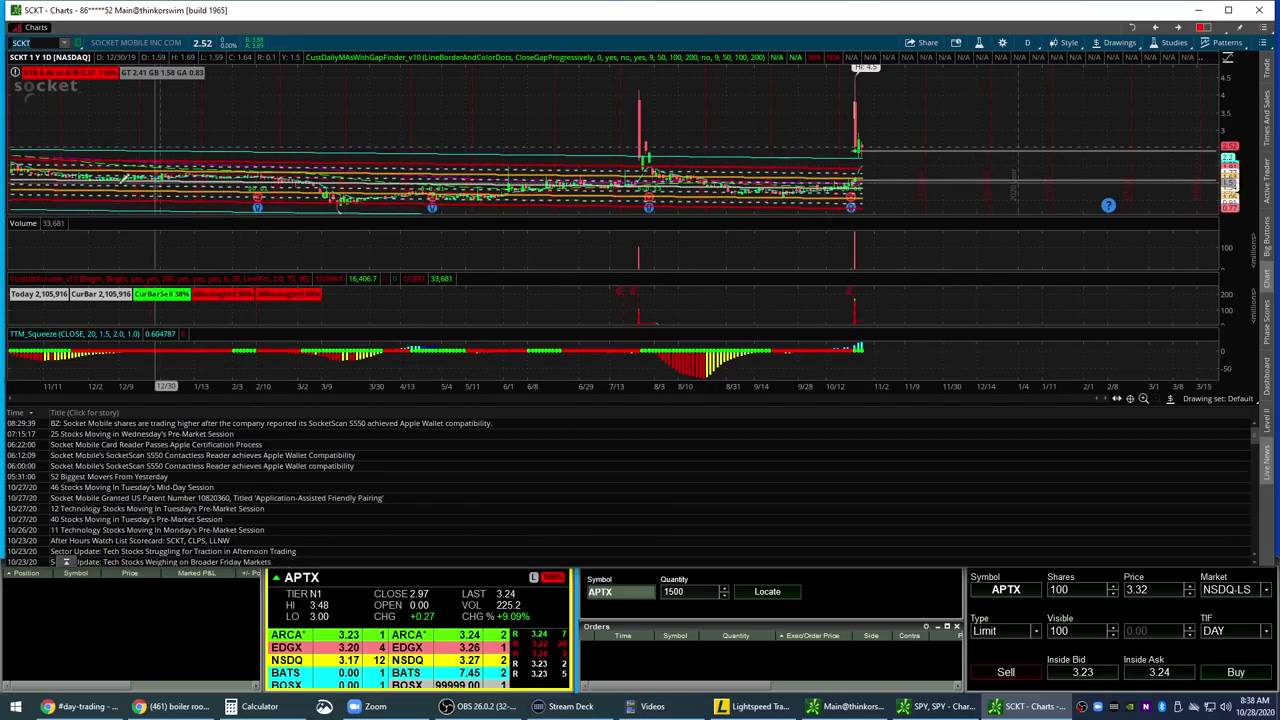
click(1036, 43)
click(987, 95)
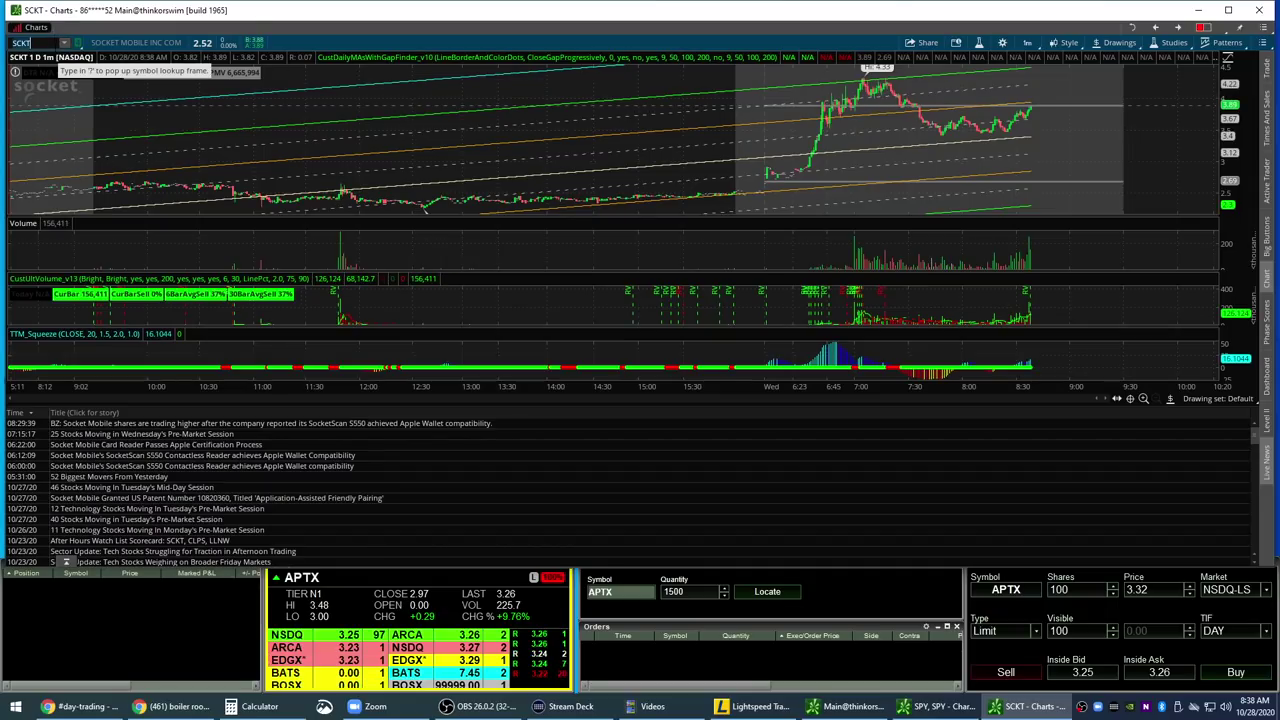
Load SPY on the 180 D : 4h time frame and examine its recent candles against the longer trend
text(Y)
key(Return)
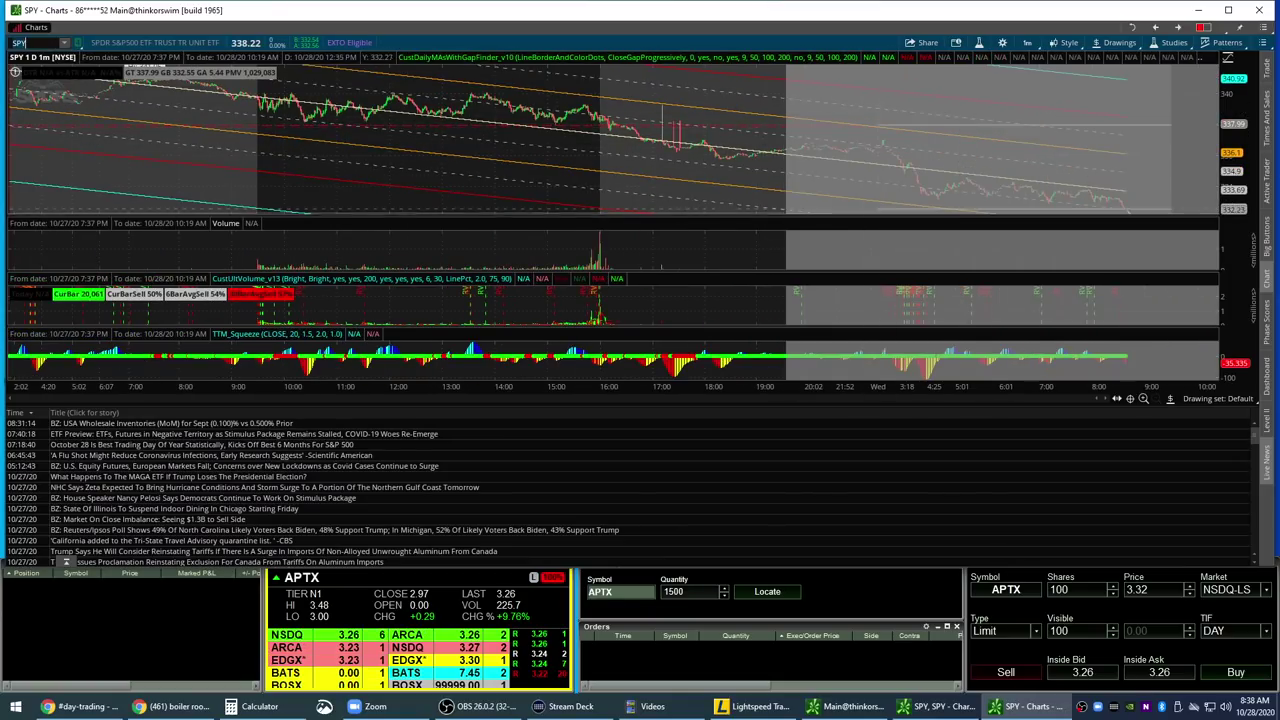
click(1028, 44)
click(980, 163)
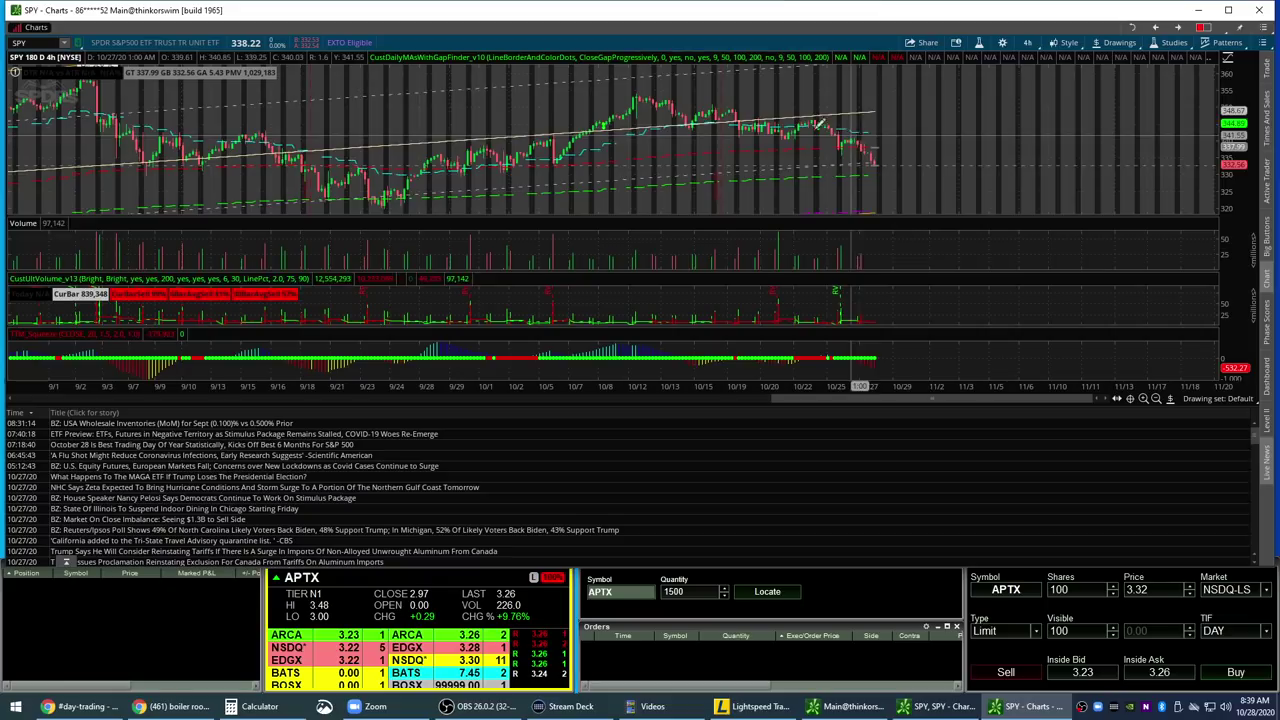
drag(608, 155, 1017, 157)
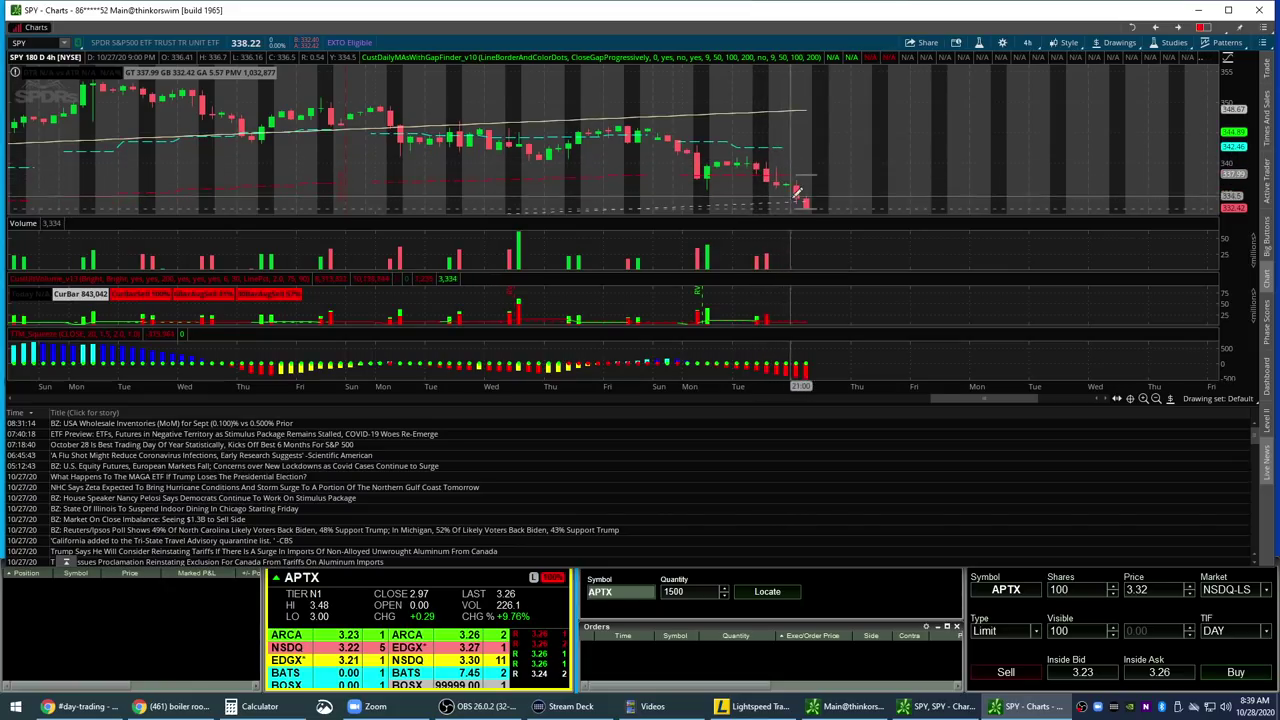
click(1156, 399)
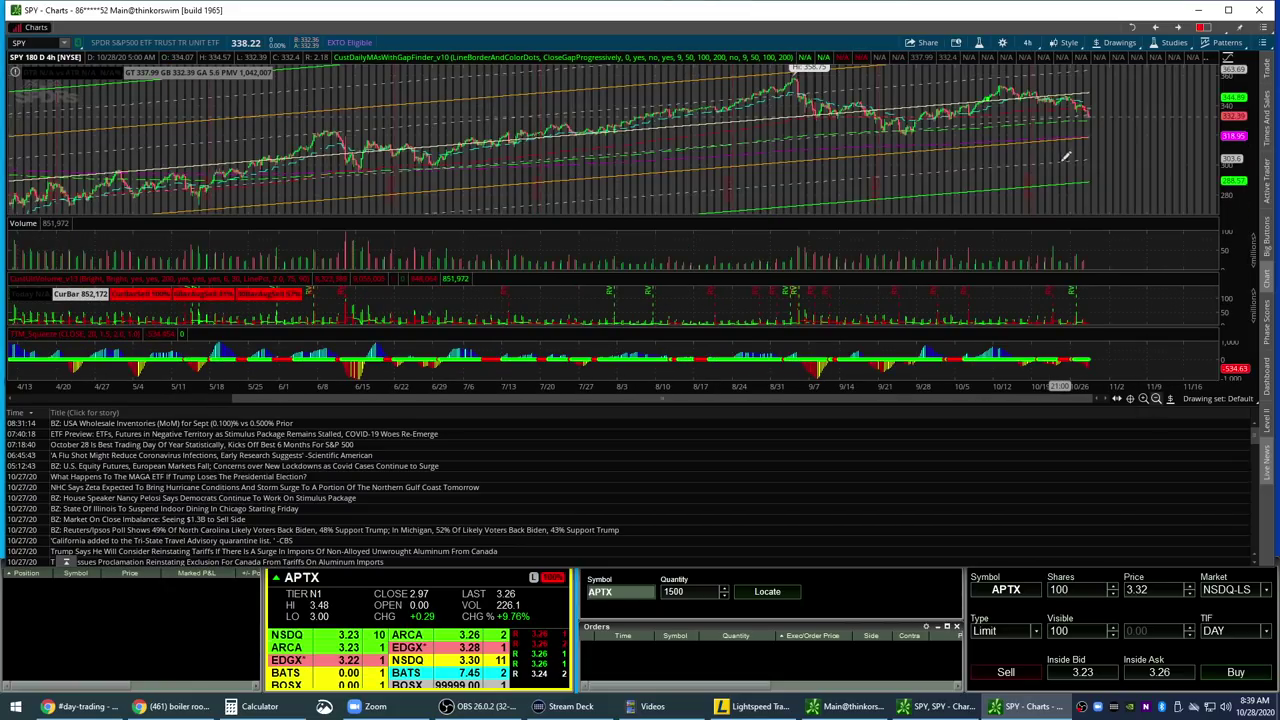
Set the SPY chart to the 1 Y : 1D time frame and hide the live news
click(1027, 43)
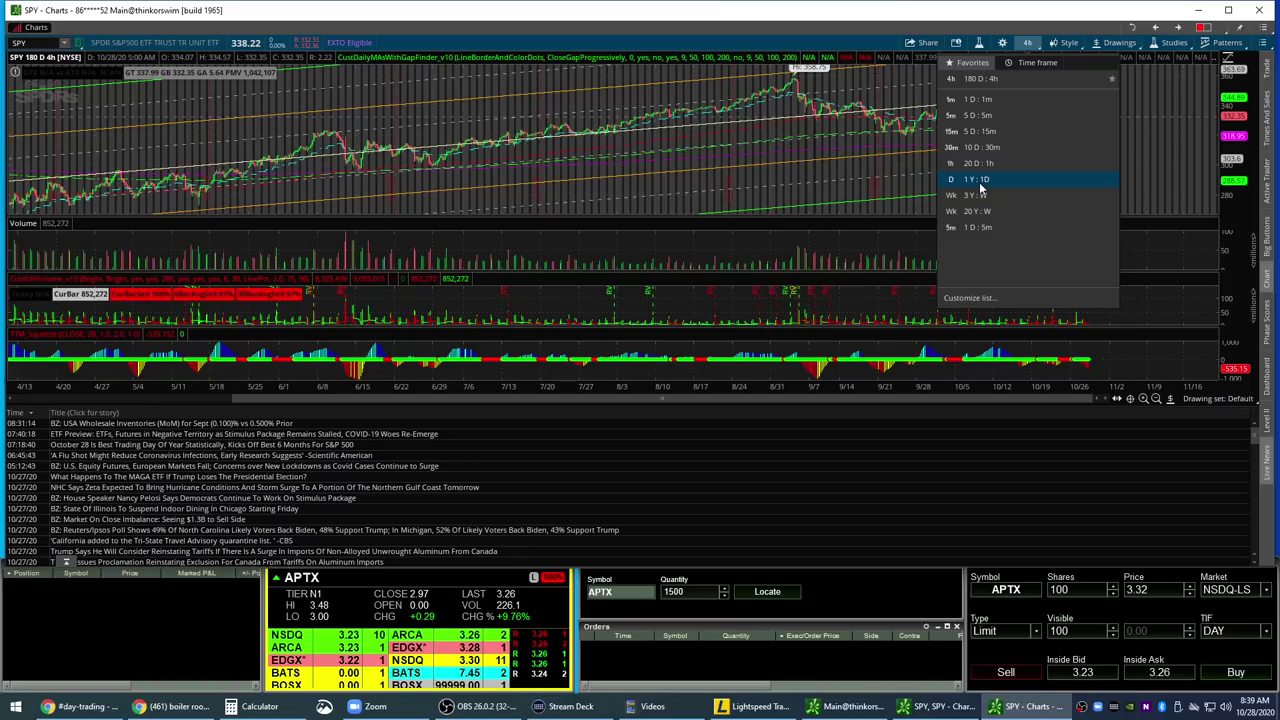
click(978, 182)
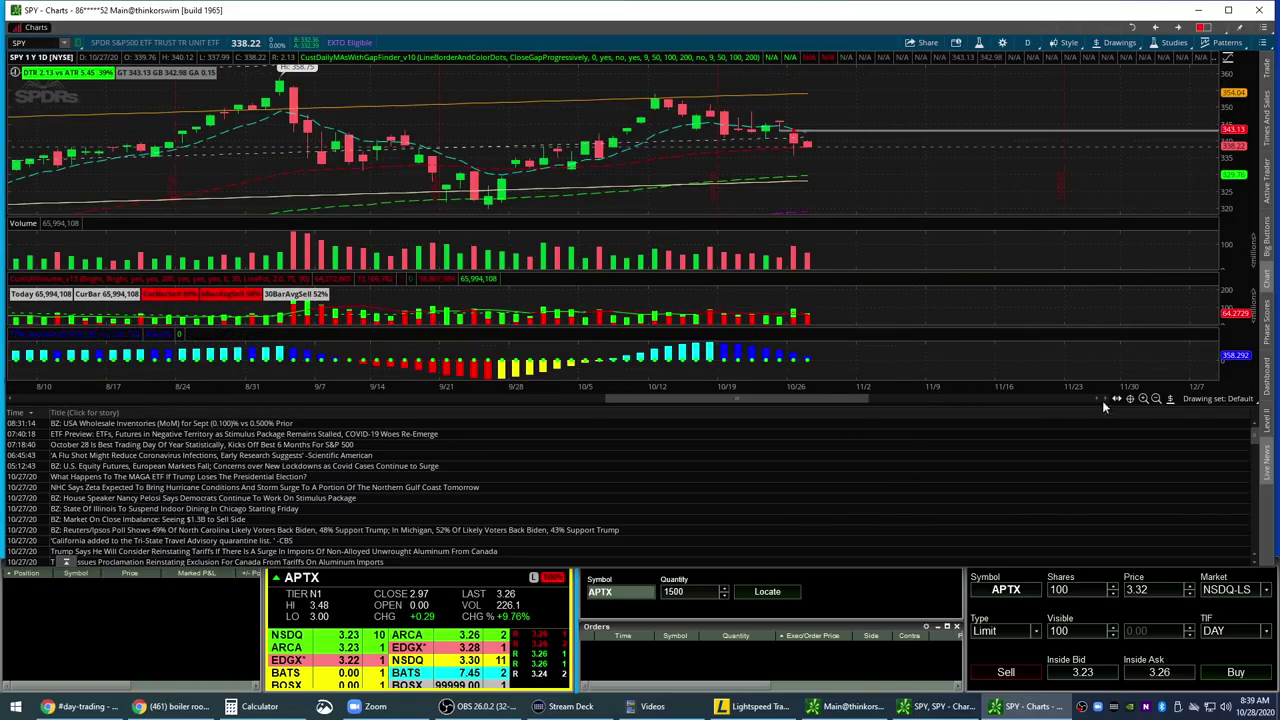
click(1266, 470)
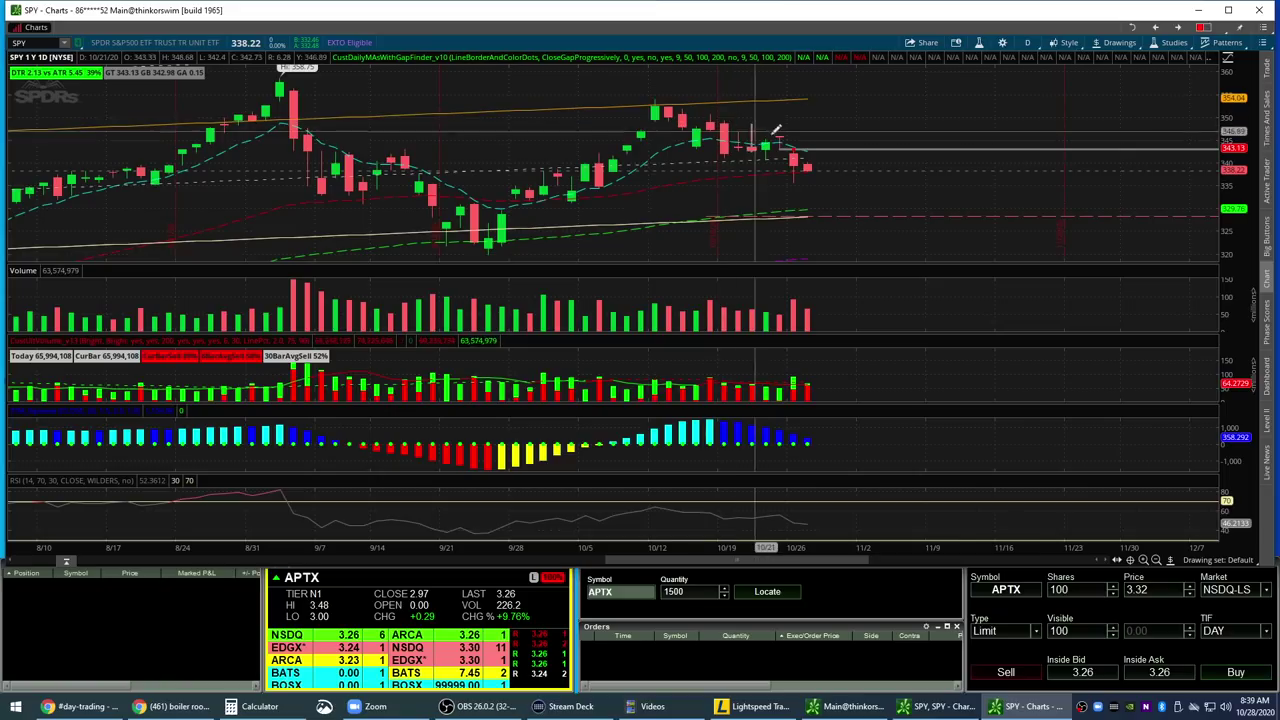
Inspect the dashed price level below SPY's recent daily candles and set the chart to the 1 D : 1m time frame
click(818, 212)
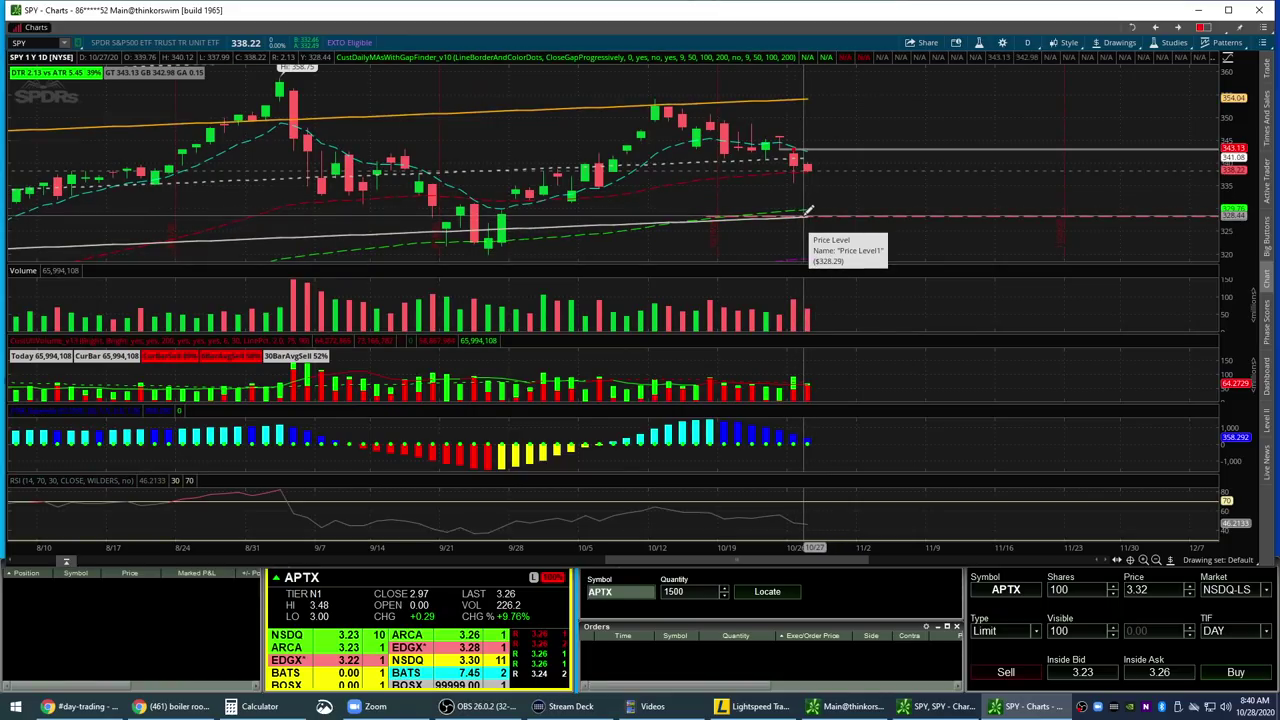
drag(808, 212, 812, 215)
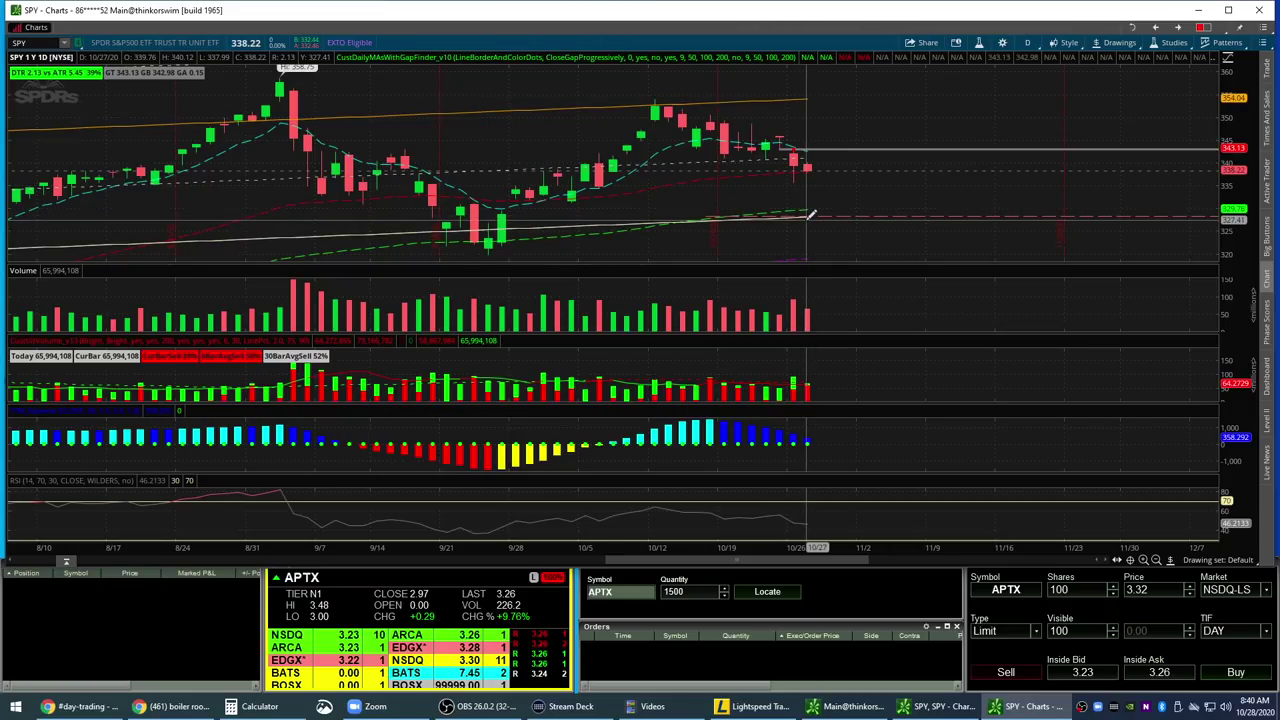
drag(813, 215, 822, 211)
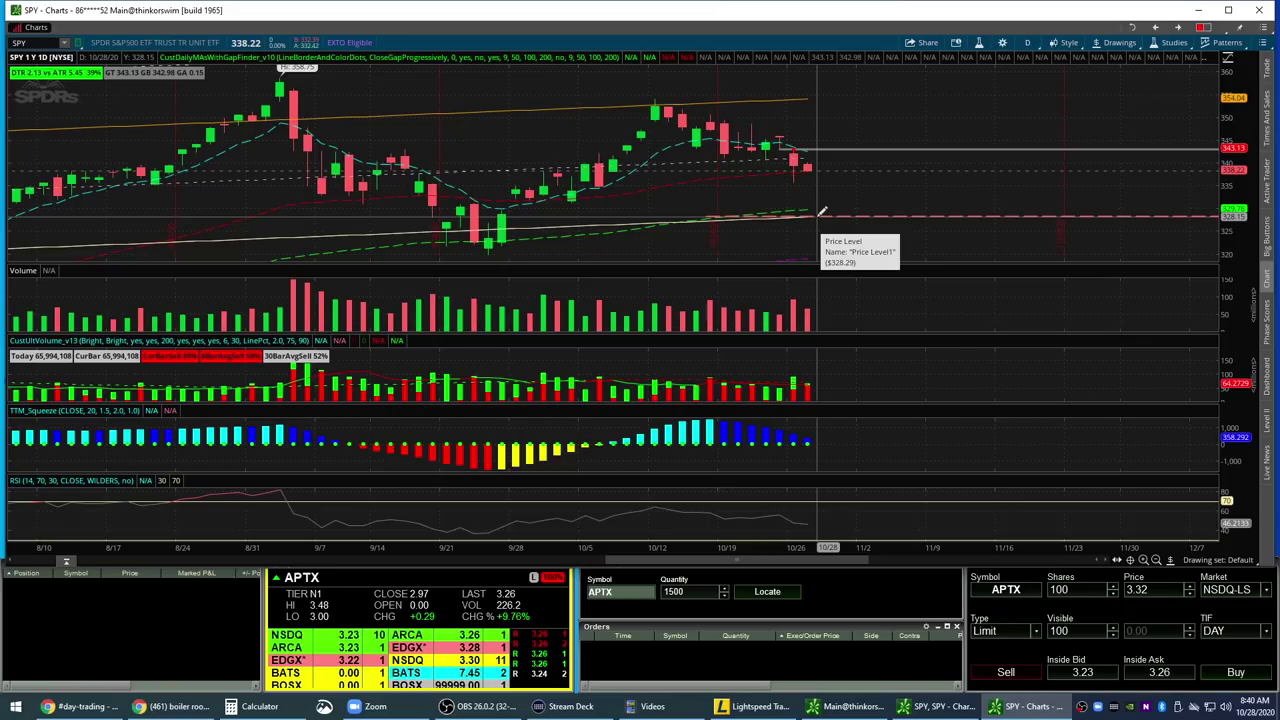
click(1030, 43)
click(987, 96)
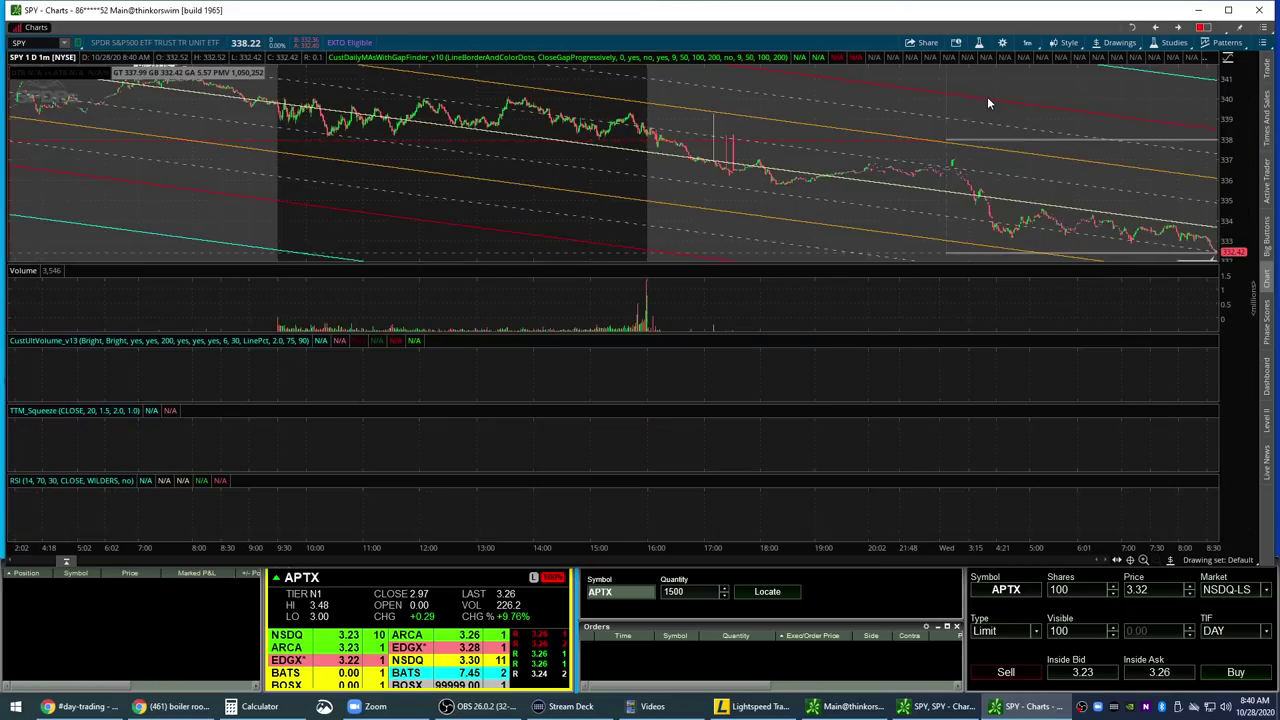
drag(1224, 115, 1136, 237)
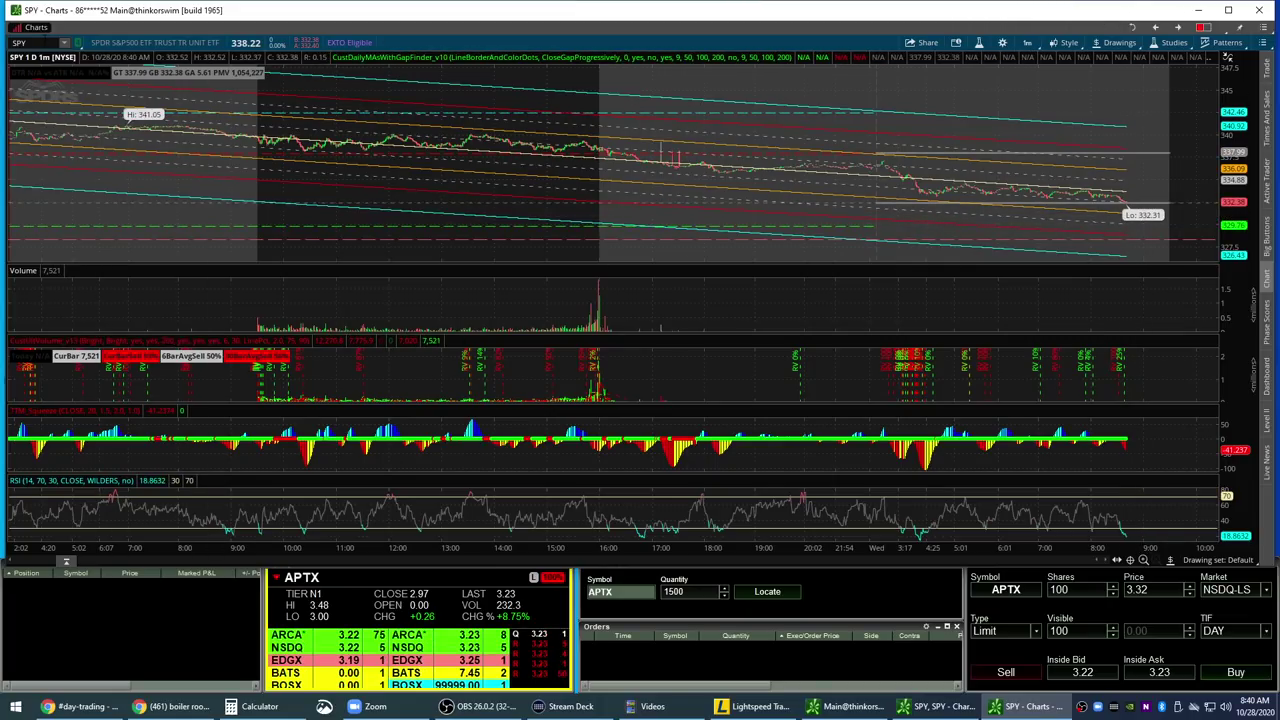
Load QQQ on the 180 D : 4h time frame and examine its latest candles against the longer trend
text(QQ)
key(Return)
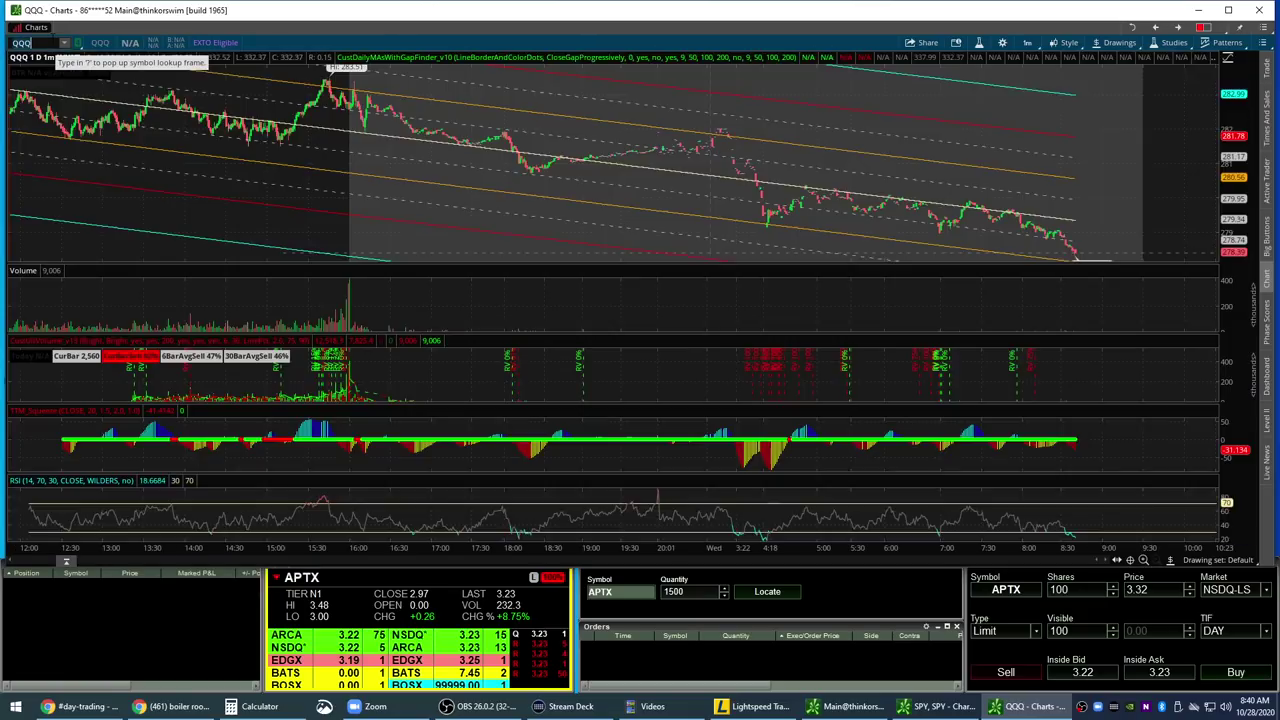
click(1027, 43)
click(985, 164)
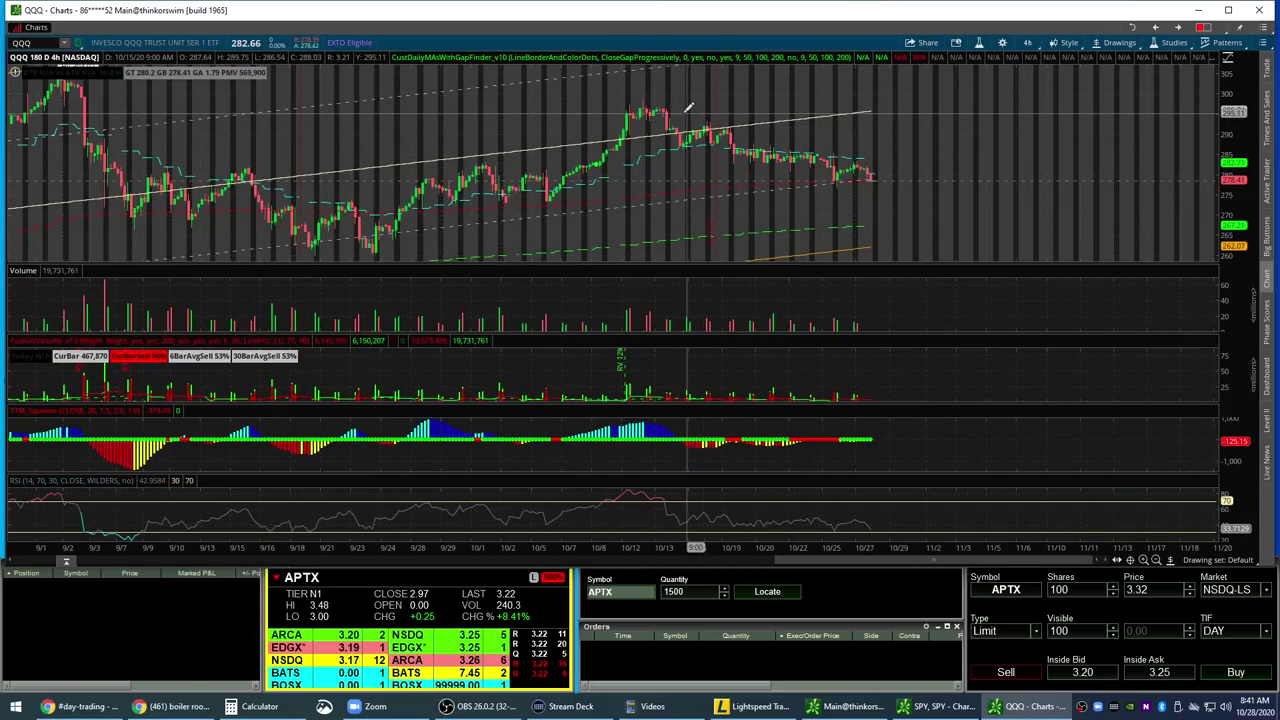
drag(686, 106, 1087, 113)
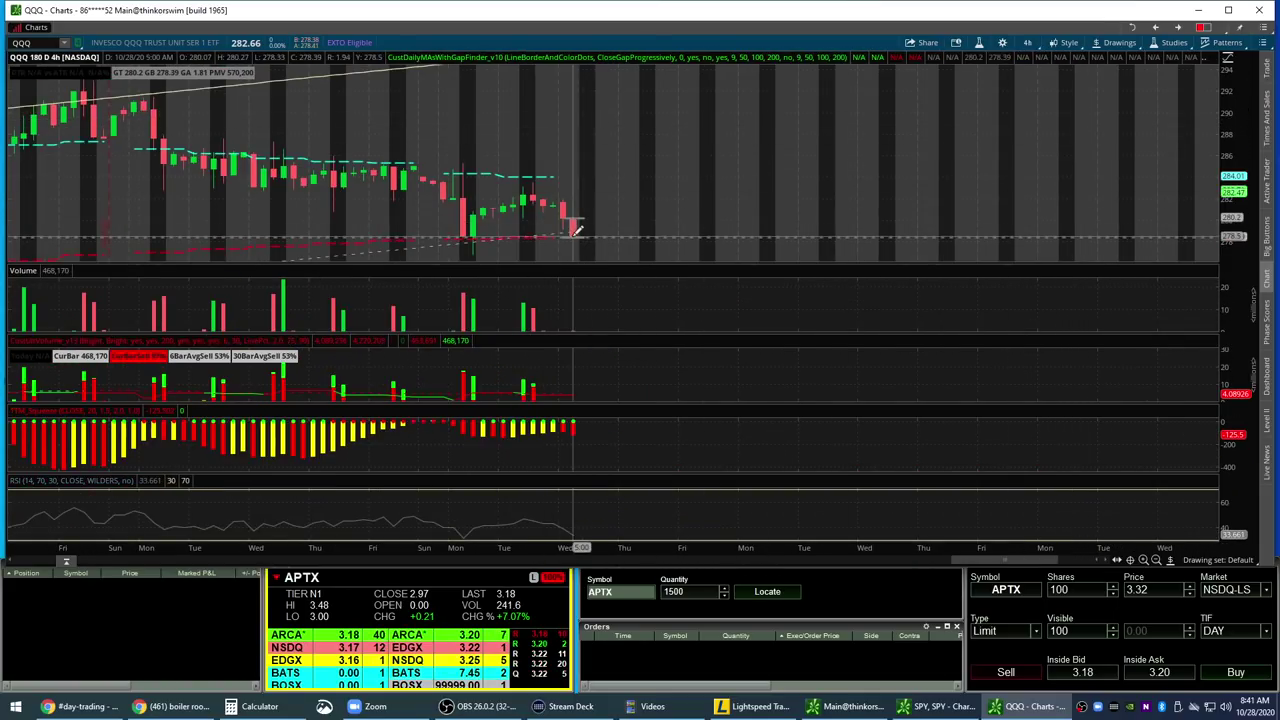
click(1157, 561)
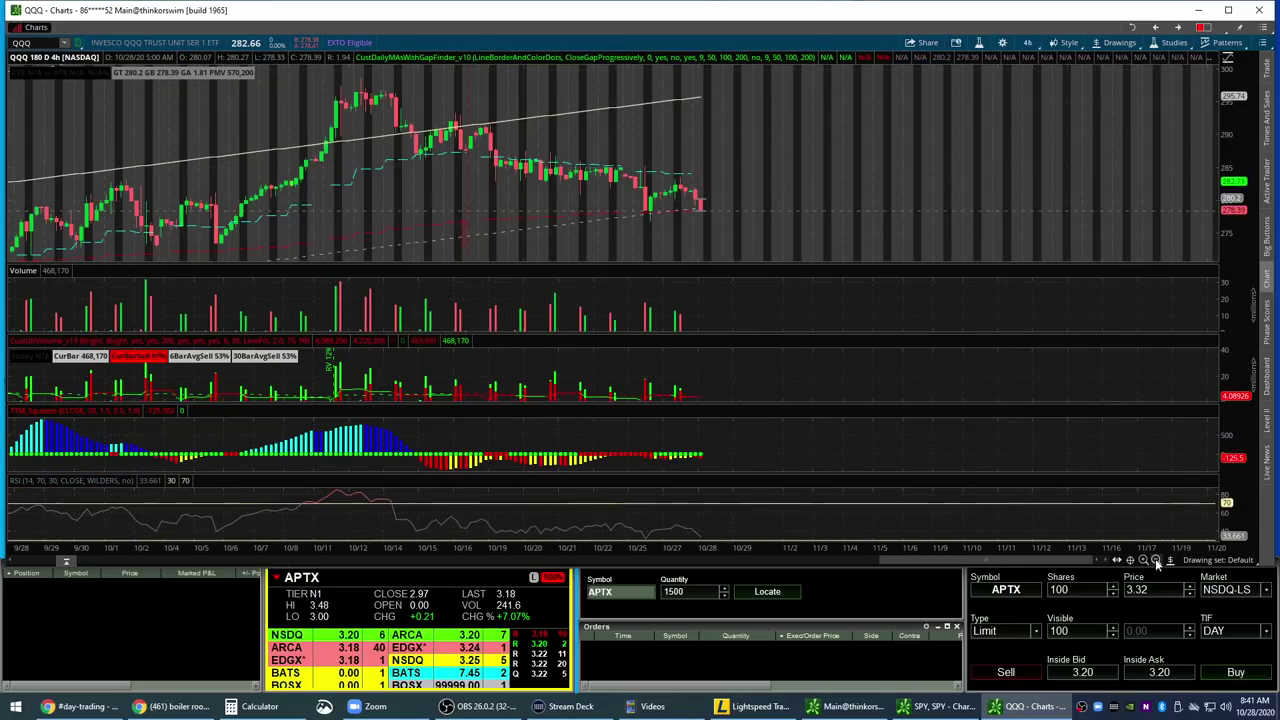
click(1157, 561)
Set the QQQ chart to the 1 Y : 1D time frame and place a price level at about 265
click(1027, 42)
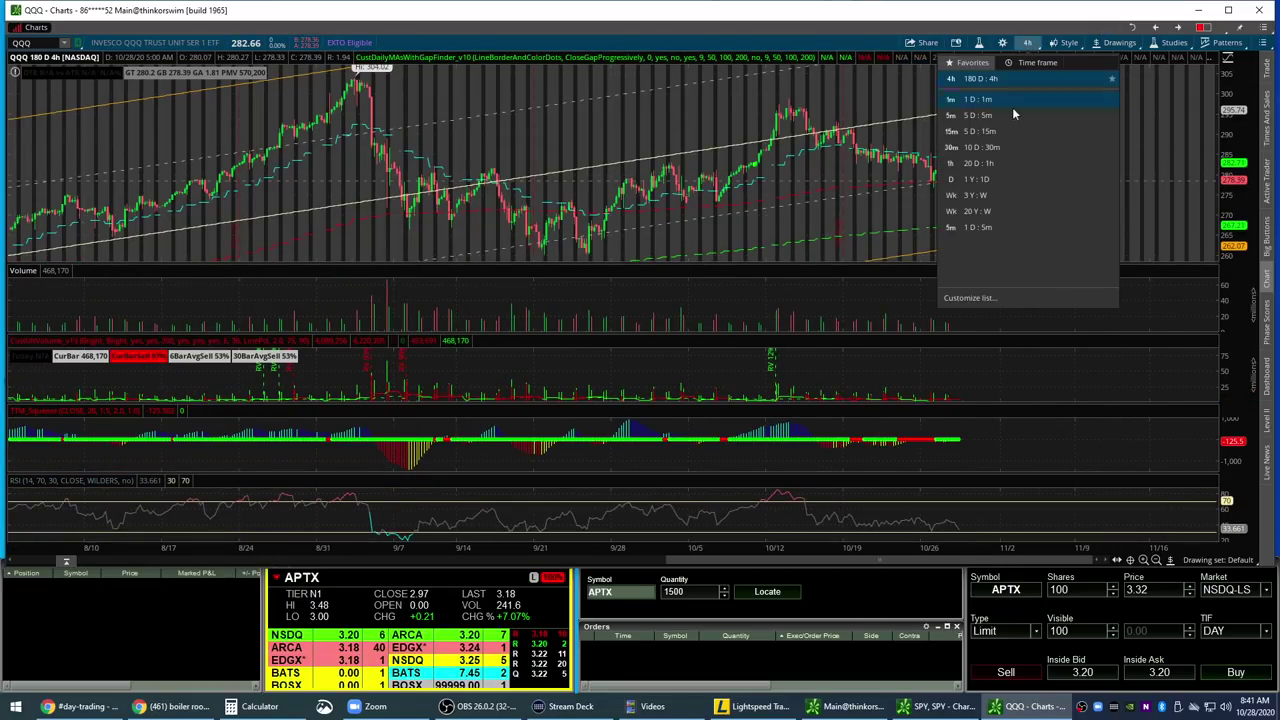
click(980, 179)
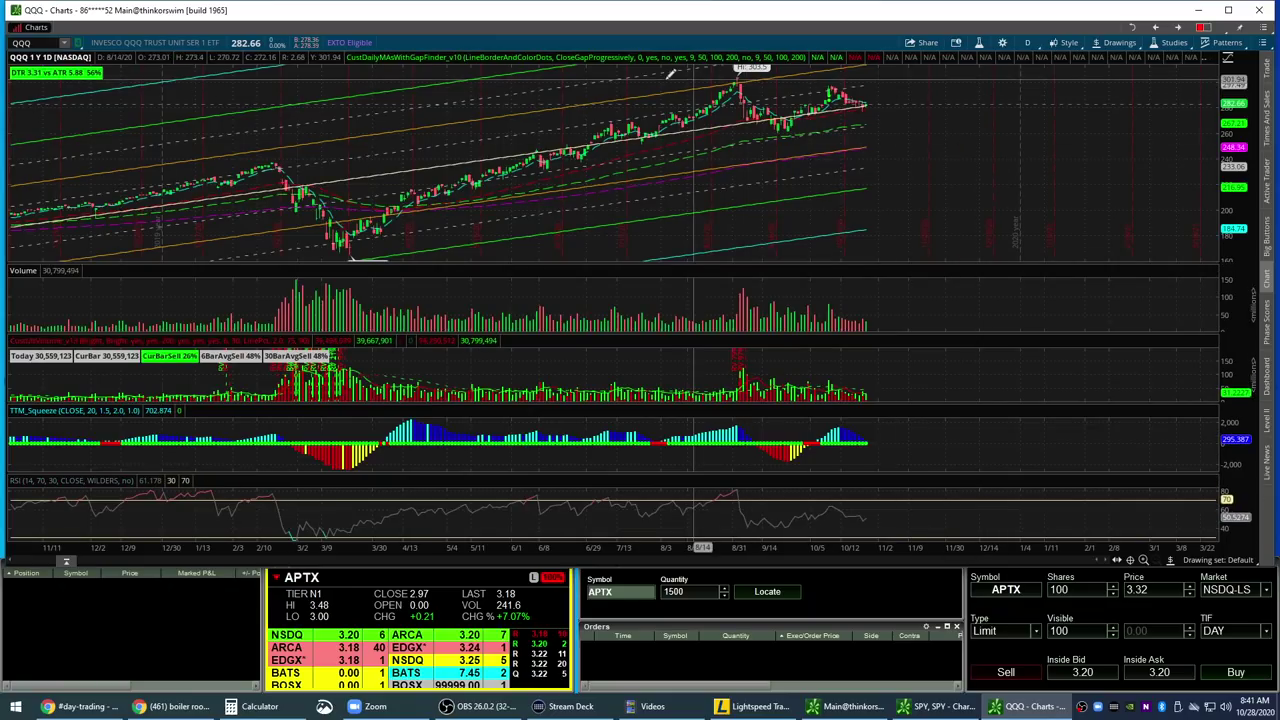
drag(967, 94, 975, 95)
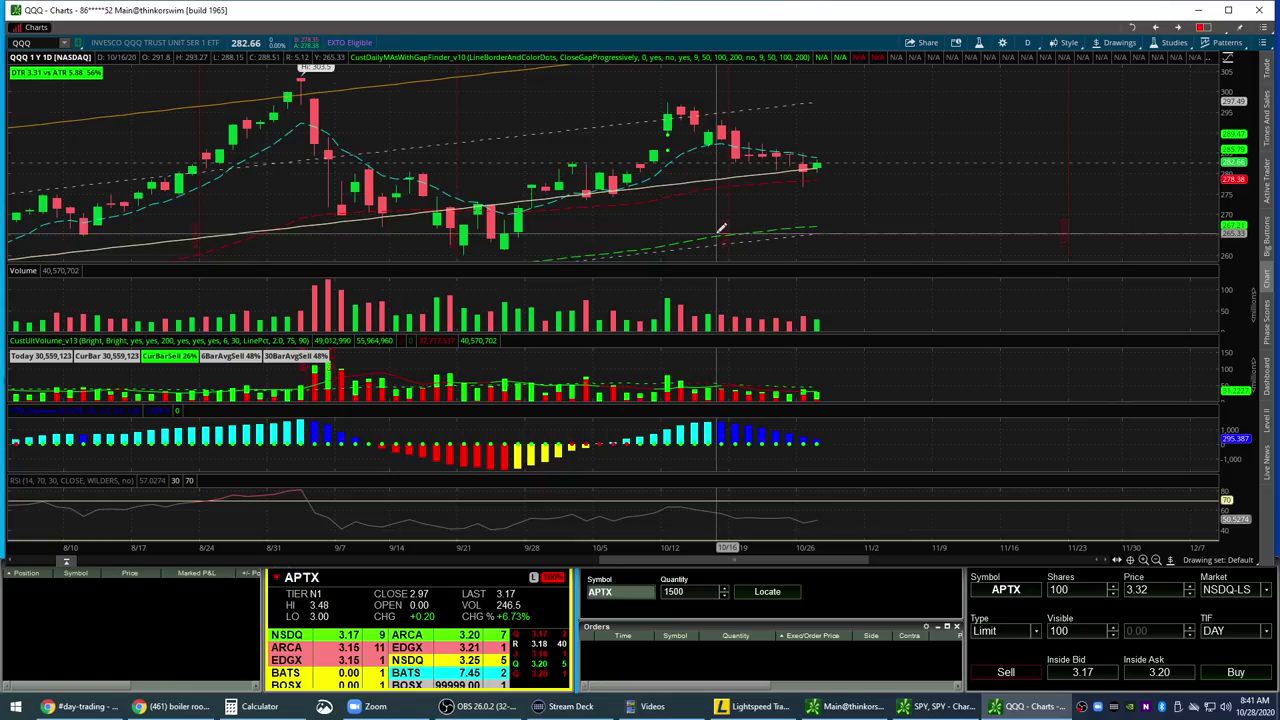
Return QQQ to the 180 D : 4h time frame and extend the price level at about 265 to the left
click(1027, 42)
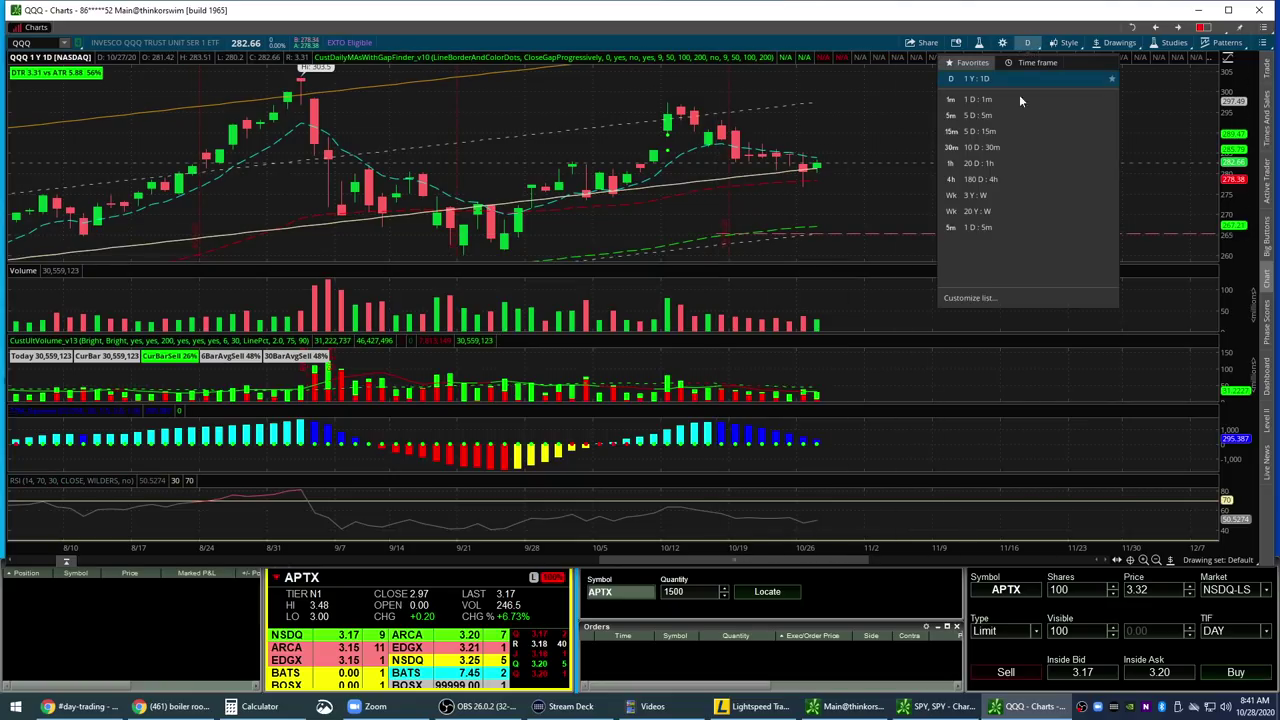
click(985, 179)
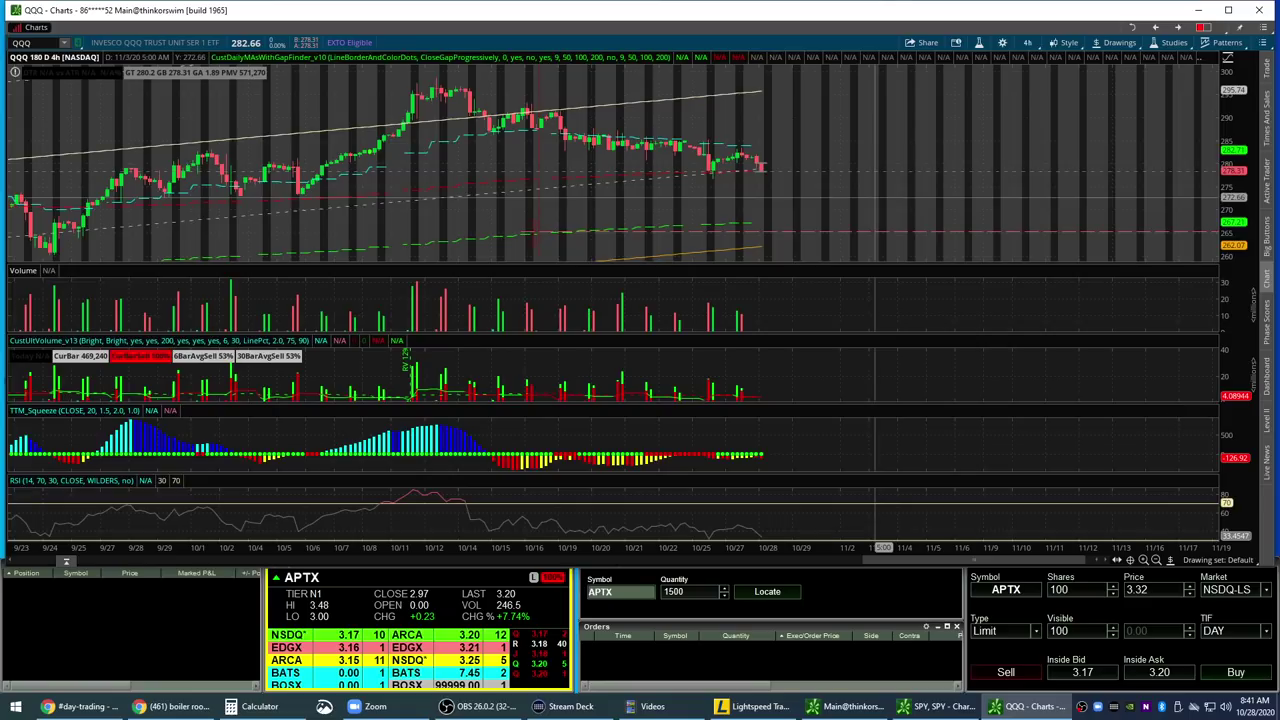
click(1157, 561)
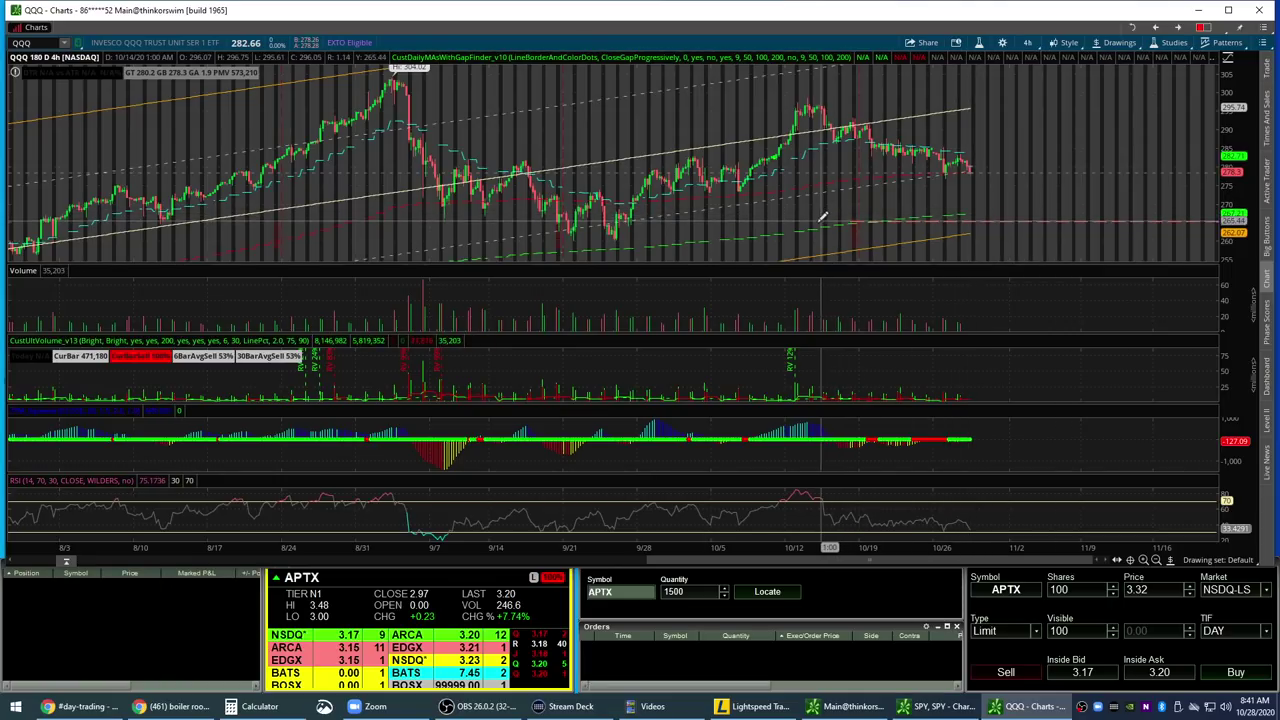
right_click(986, 224)
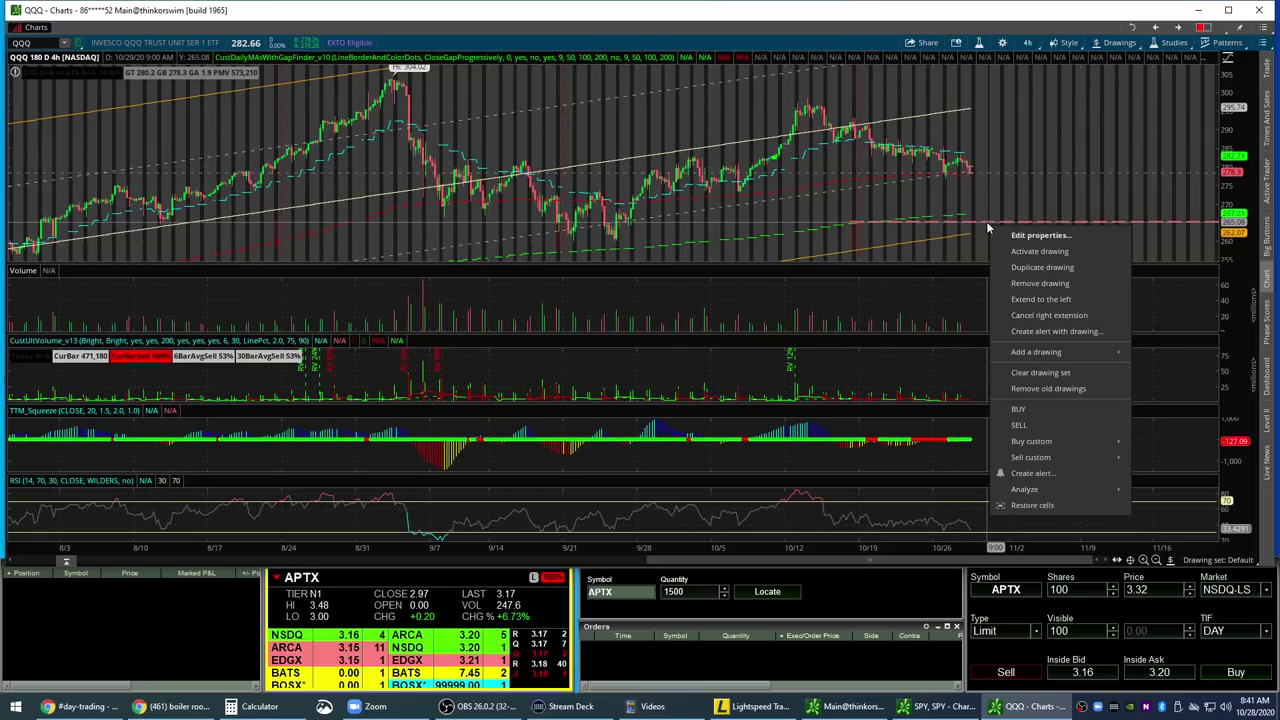
click(1058, 300)
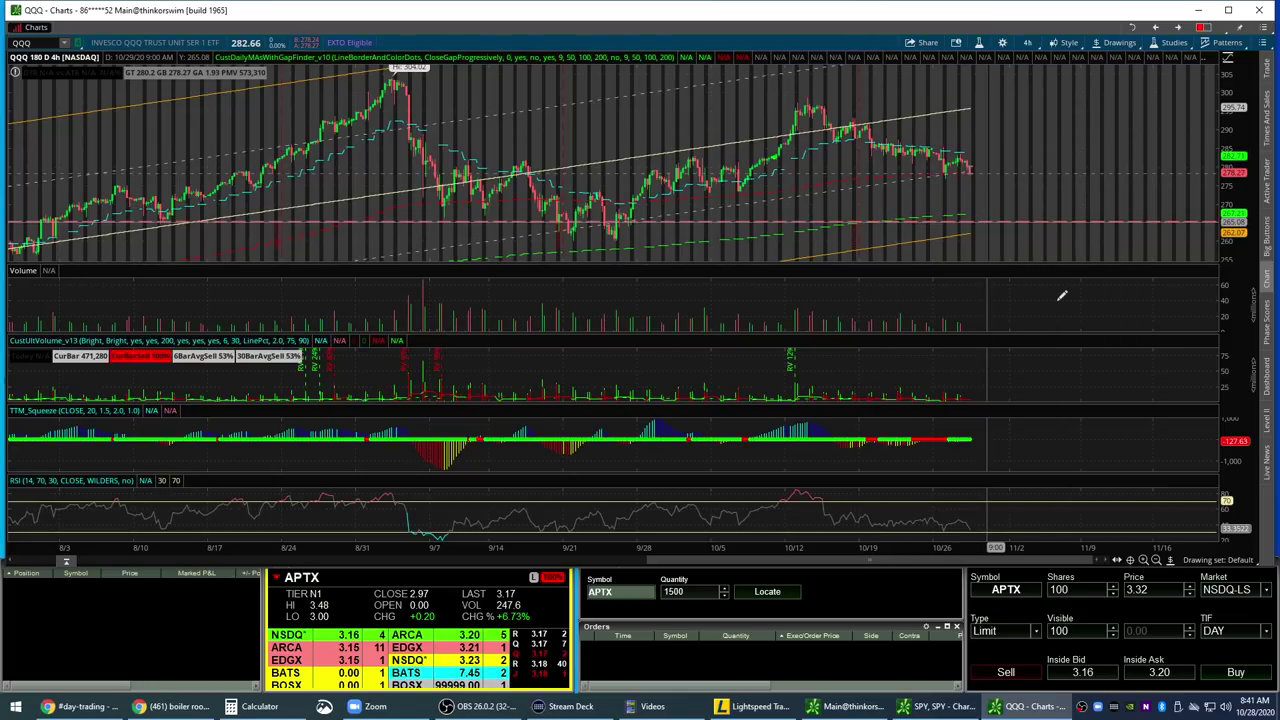
Place a second QQQ price level at about 262, just below the first, and extend it to the left
mouse_move(985, 215)
mouse_down()
mouse_move(935, 214)
mouse_move(918, 228)
mouse_move(996, 232)
mouse_up()
right_click(996, 232)
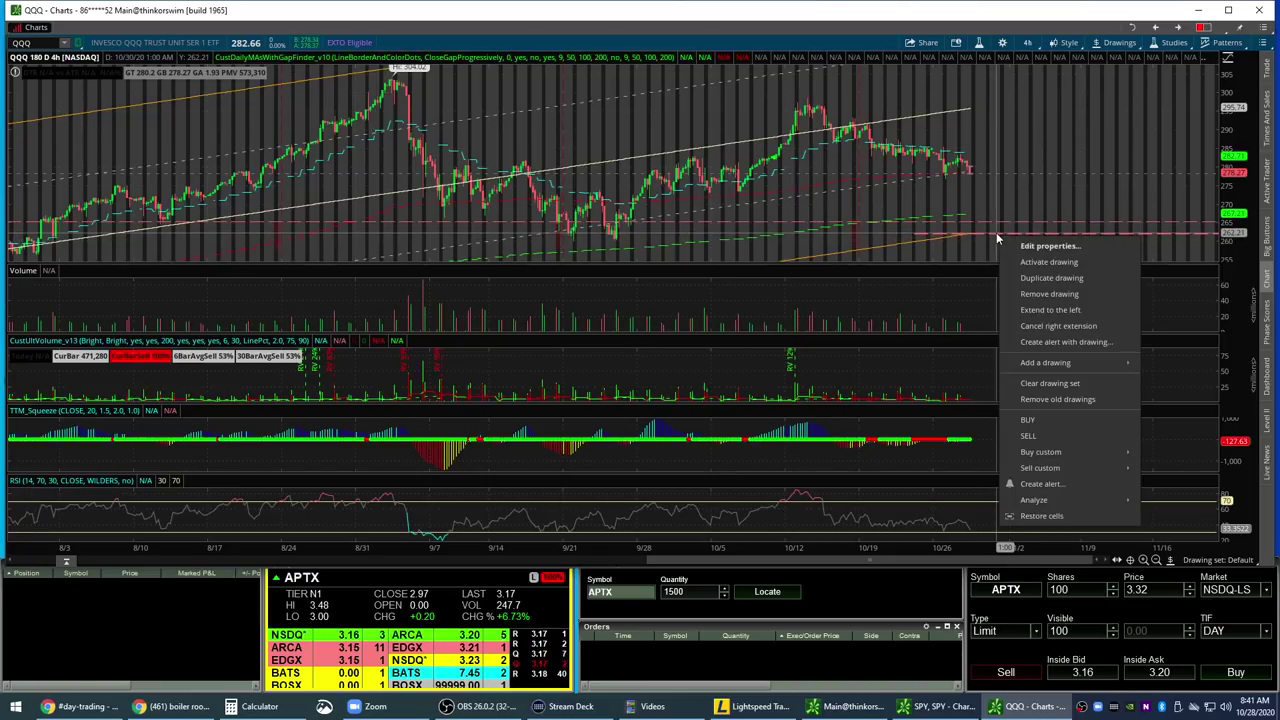
click(1042, 310)
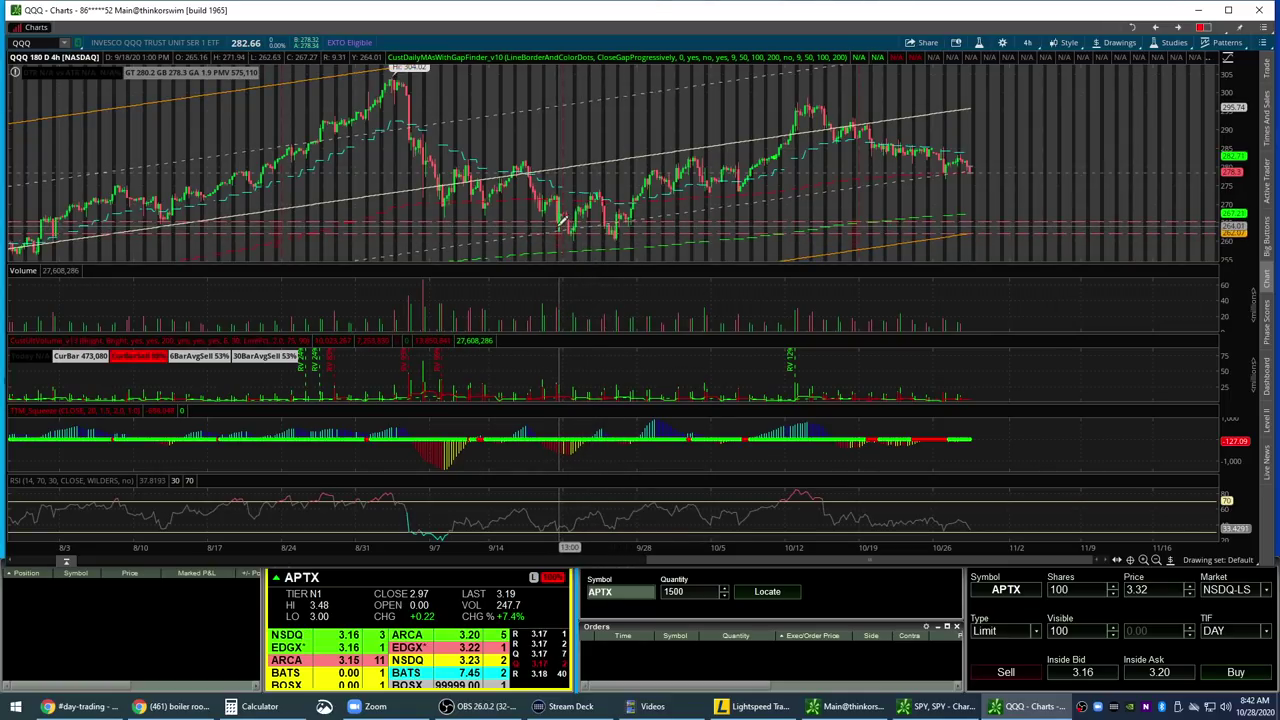
Load SRRK and set its chart to the 1 D : 1m time frame
click(40, 43)
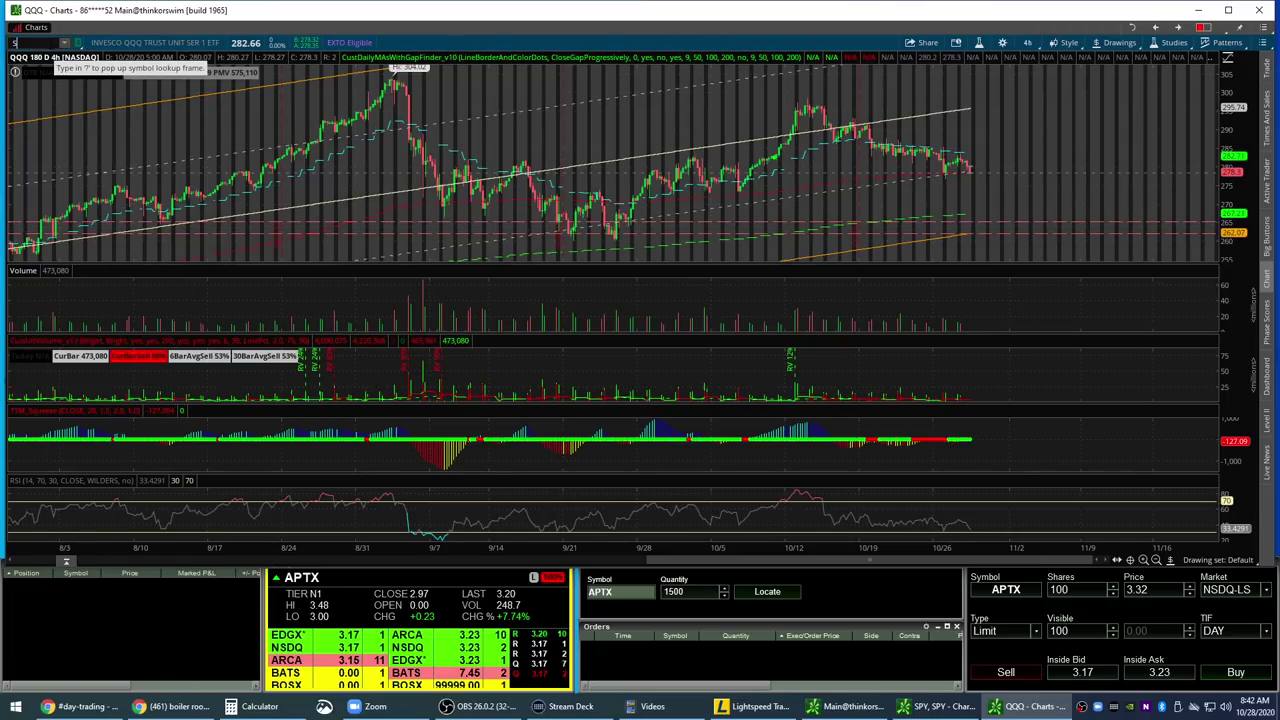
text(SRR)
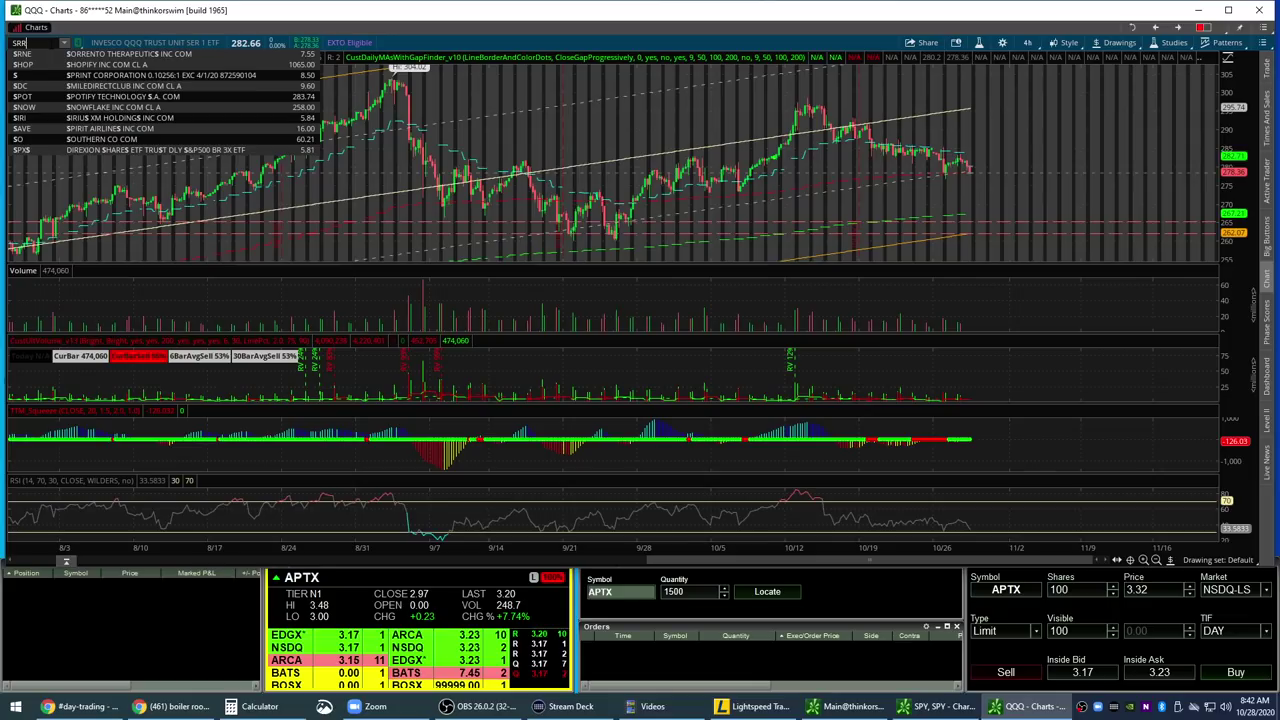
text(K)
key(Return)
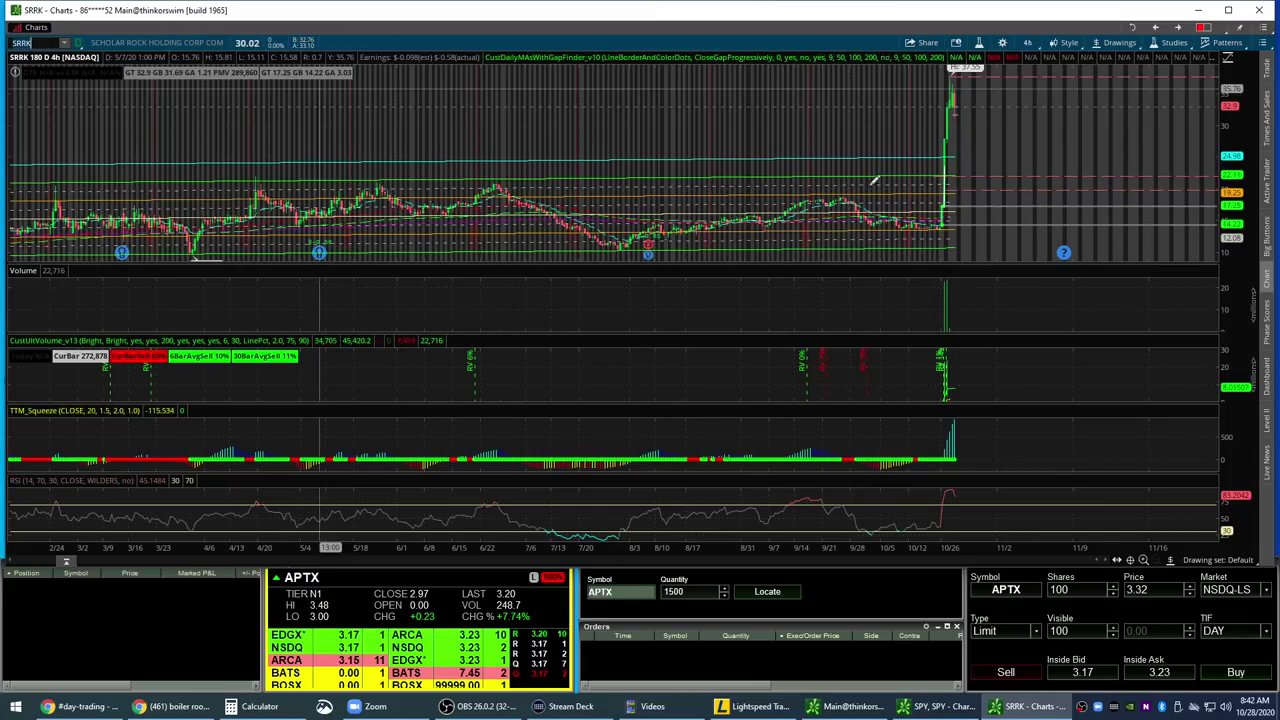
click(1027, 43)
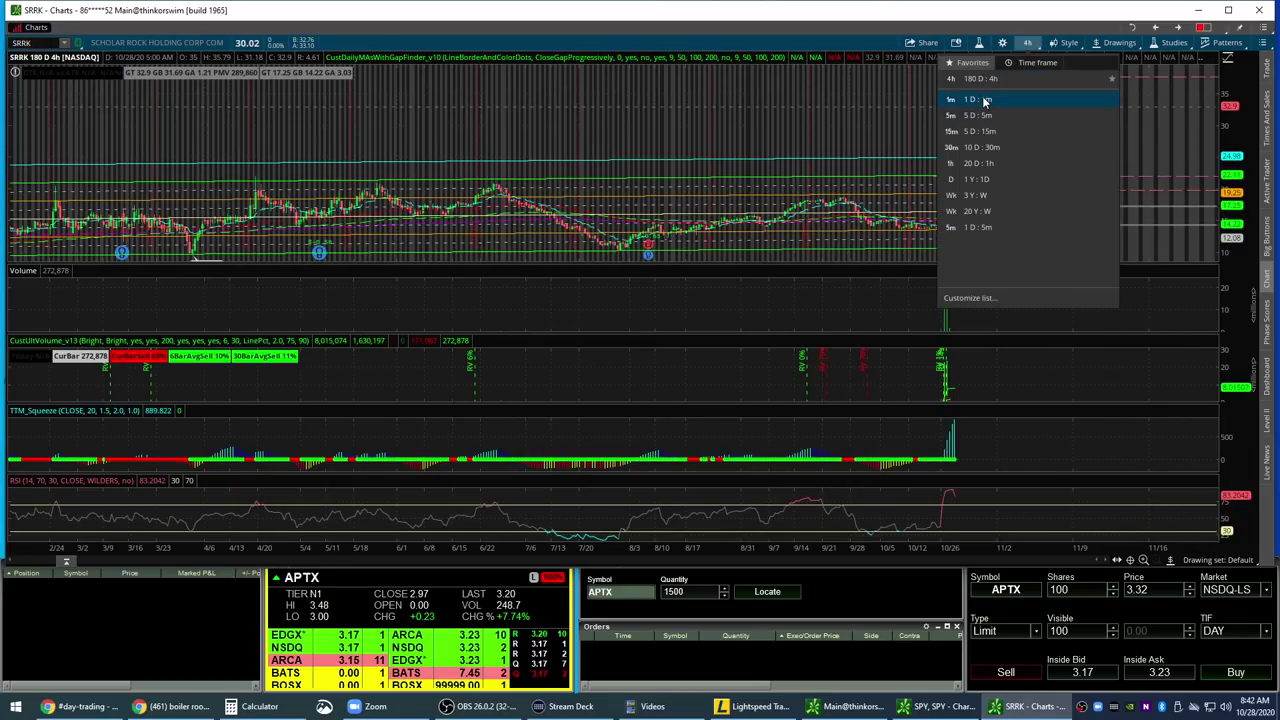
click(985, 101)
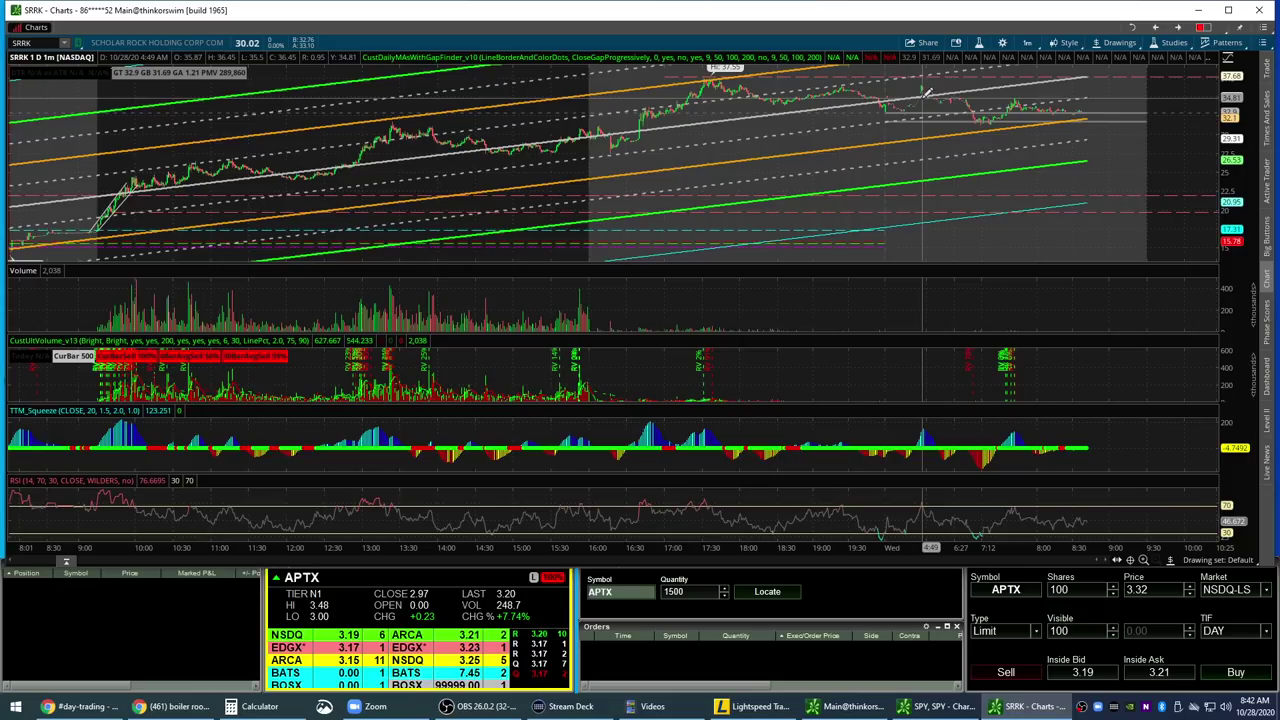
Mark a price level at about 27 on SRRK's 1 Y : 1D chart and switch to the 180 D : 4h time frame
click(1025, 43)
click(1012, 185)
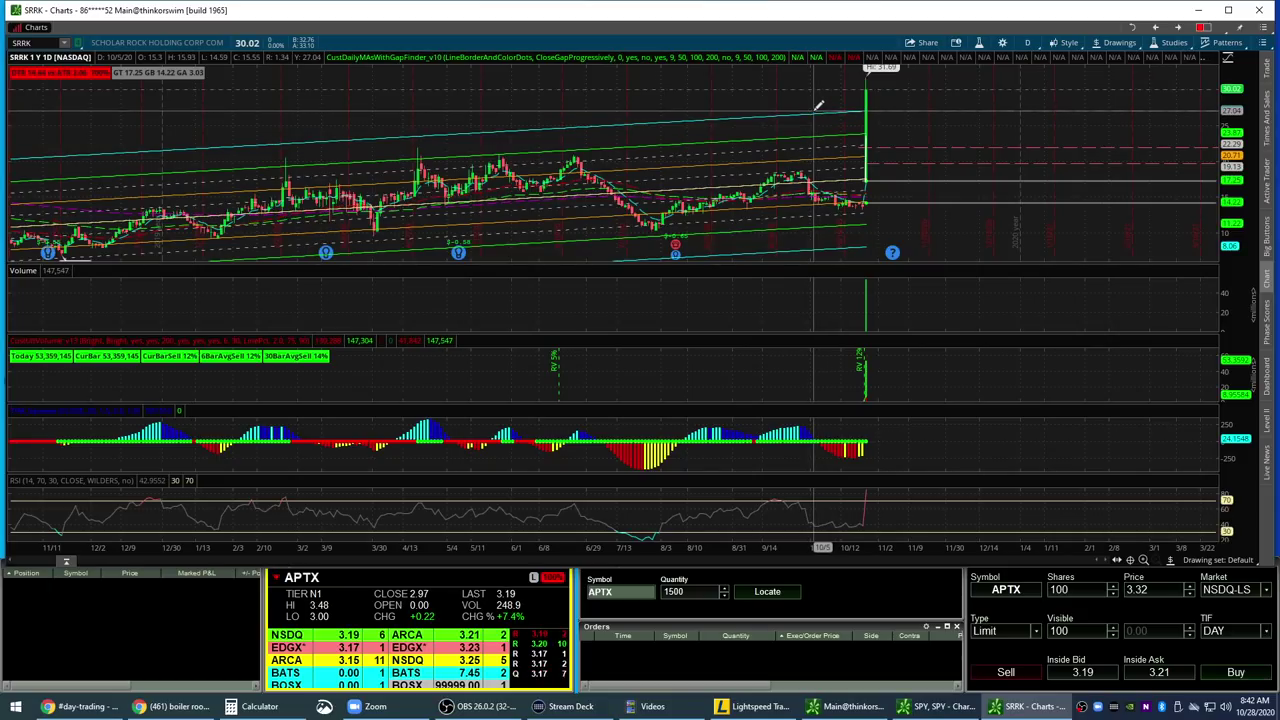
click(1026, 45)
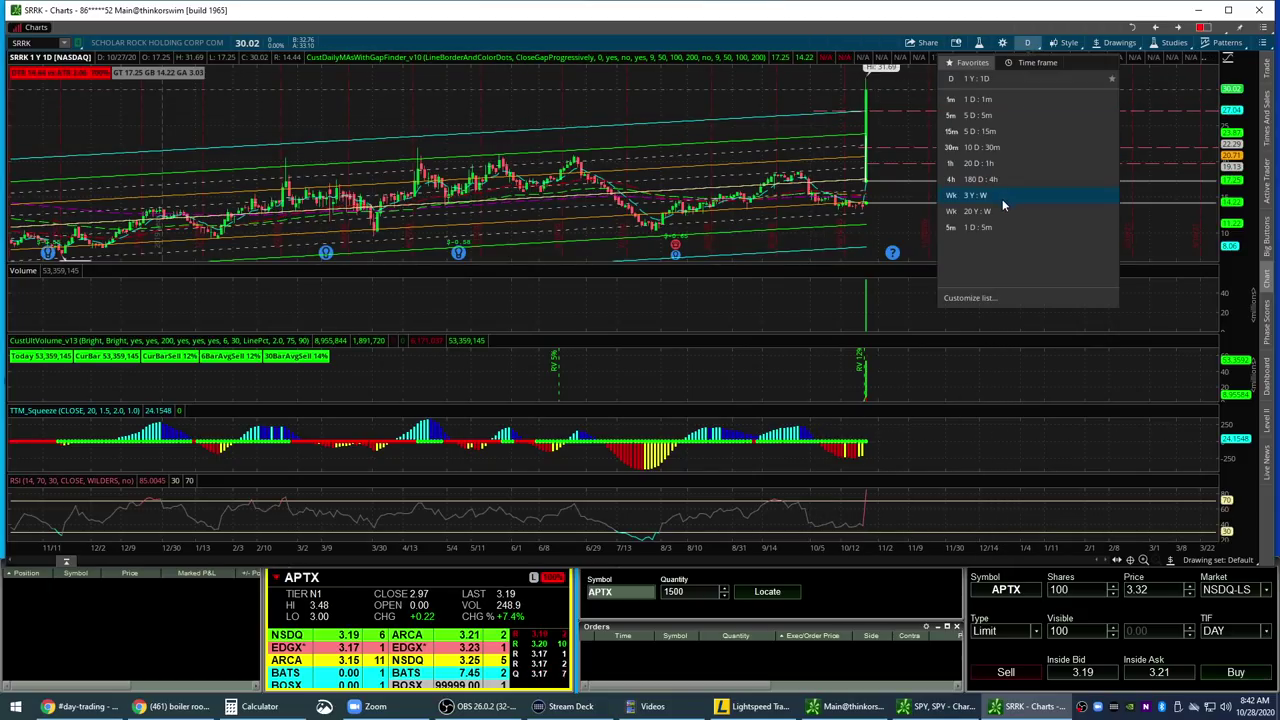
click(1002, 179)
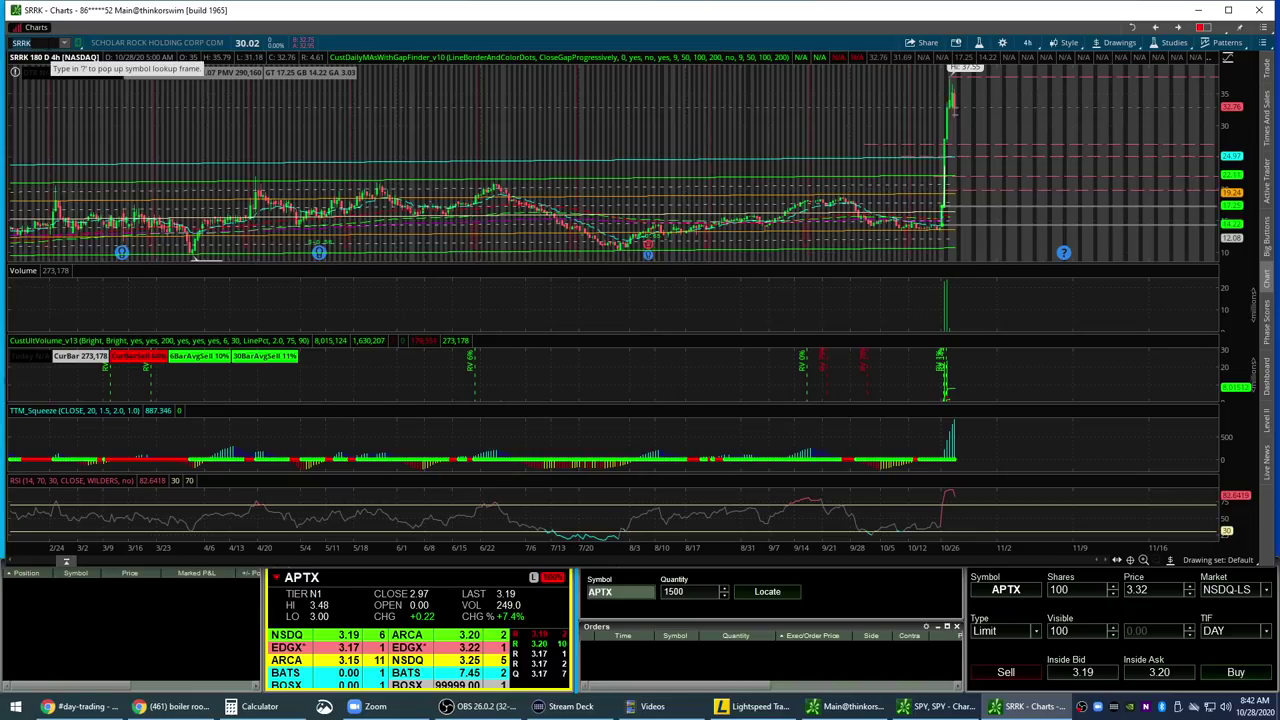
Load AUVI and set its chart to the 1 D : 1m time frame
text(I)
key(Return)
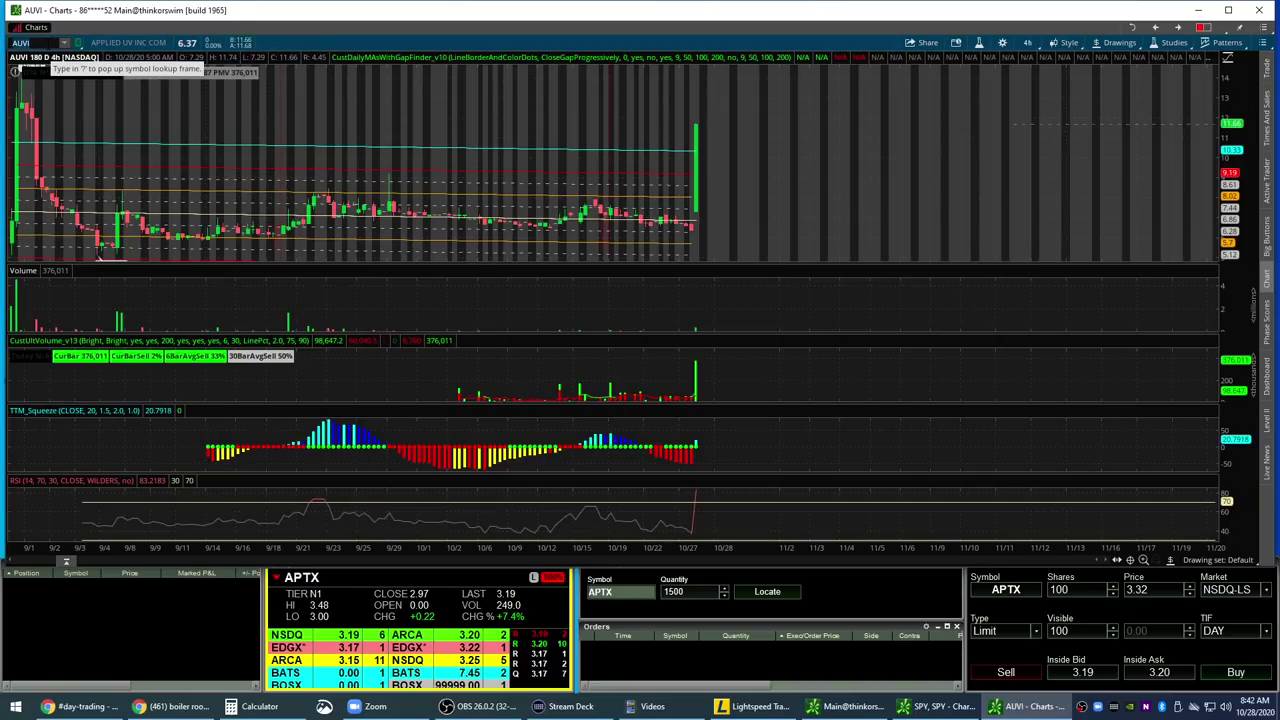
click(1027, 42)
click(978, 99)
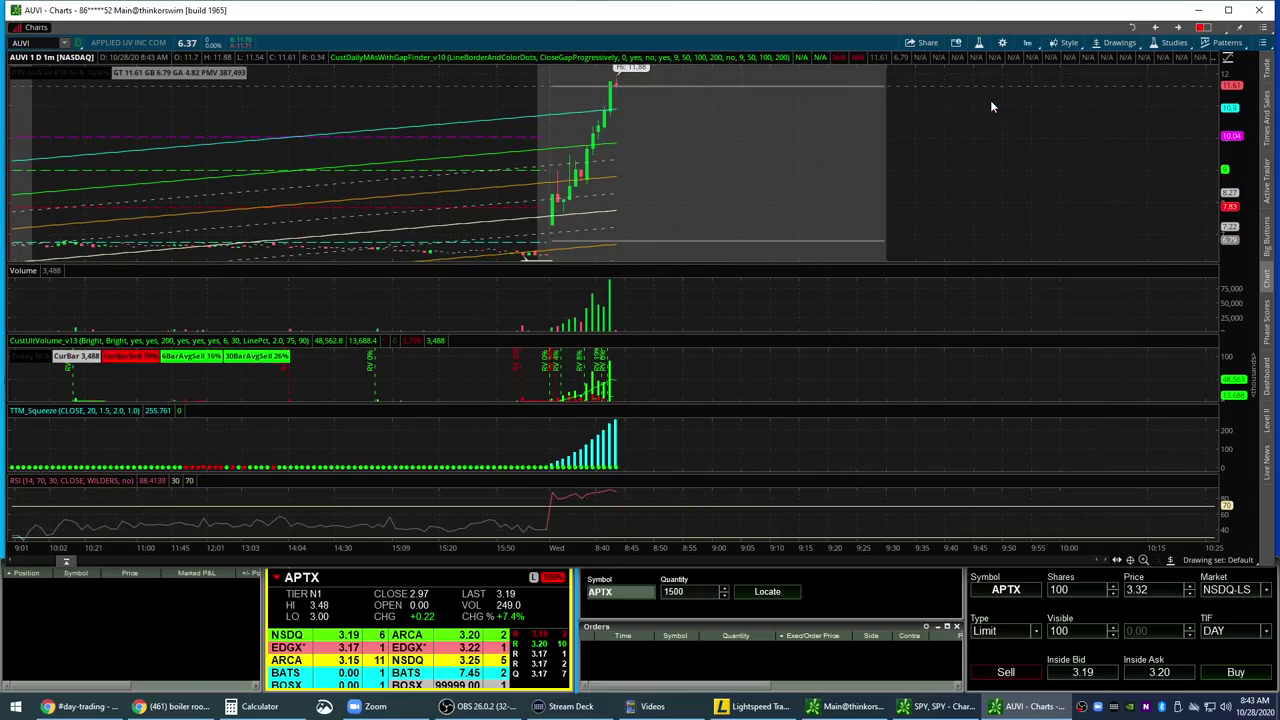
Switch to Lightspeed Trader and load AUVI in the short request and its linked quote and order entry windows
click(640, 591)
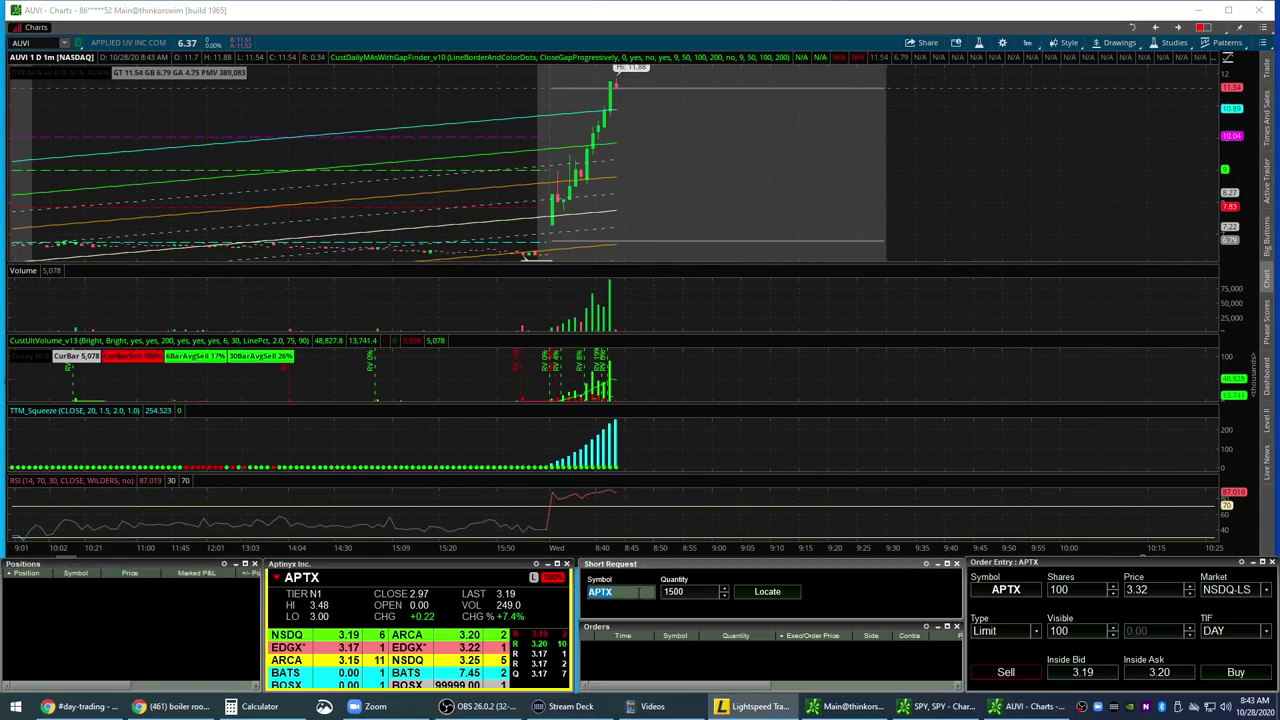
text(AUVI)
key(Return)
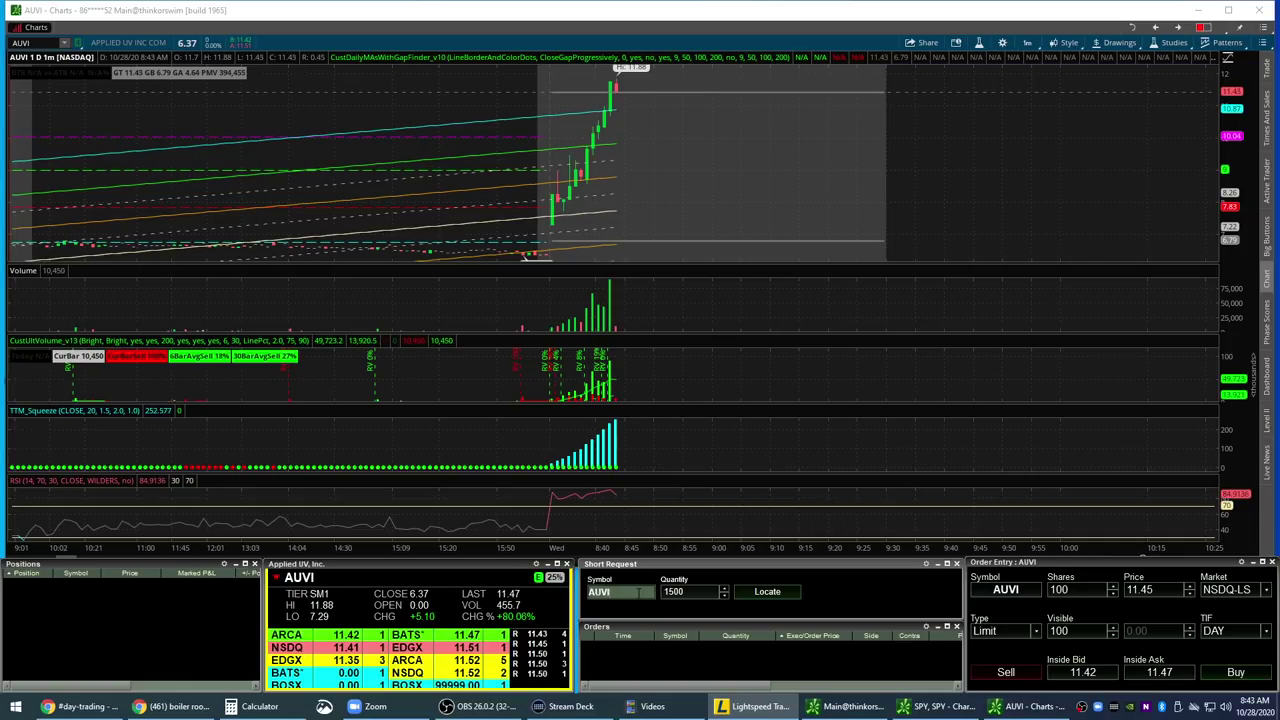